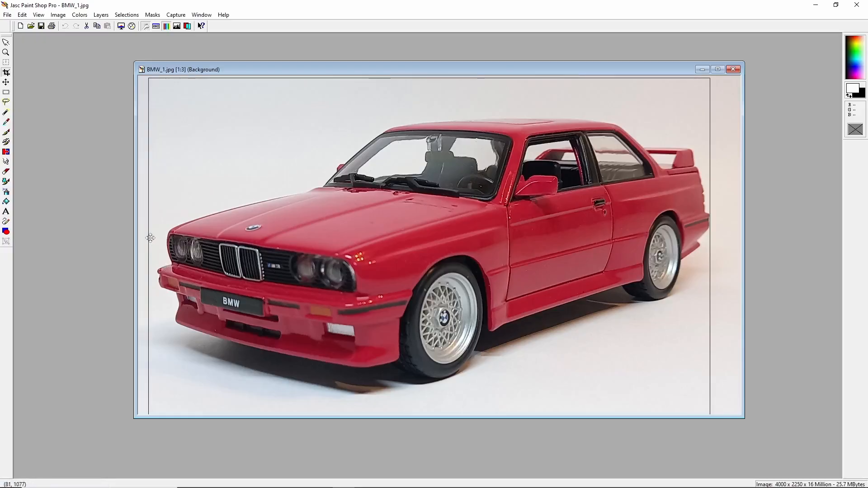
Crop the photo to 3672 × 2250 pixels by trimming its left and right edges.
{"action": "left_click_drag", "start_coordinate": [149, 237], "coordinate": [157, 237]}
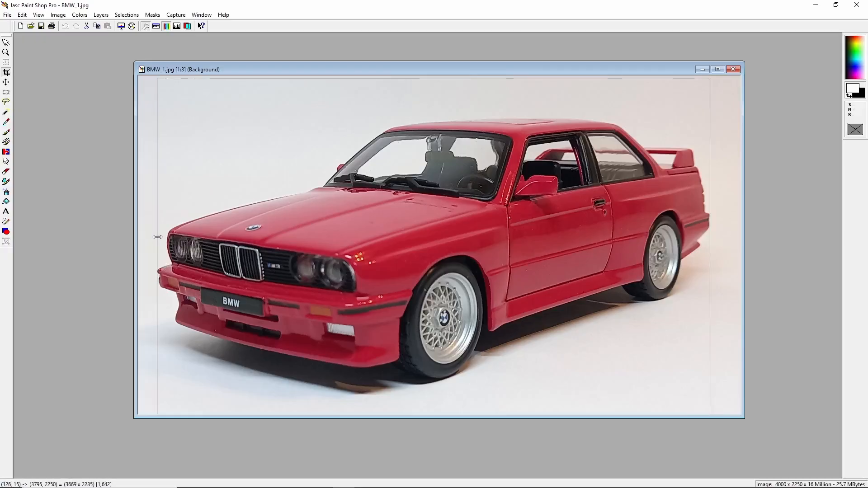
{"action": "left_click_drag", "start_coordinate": [412, 78], "coordinate": [412, 76]}
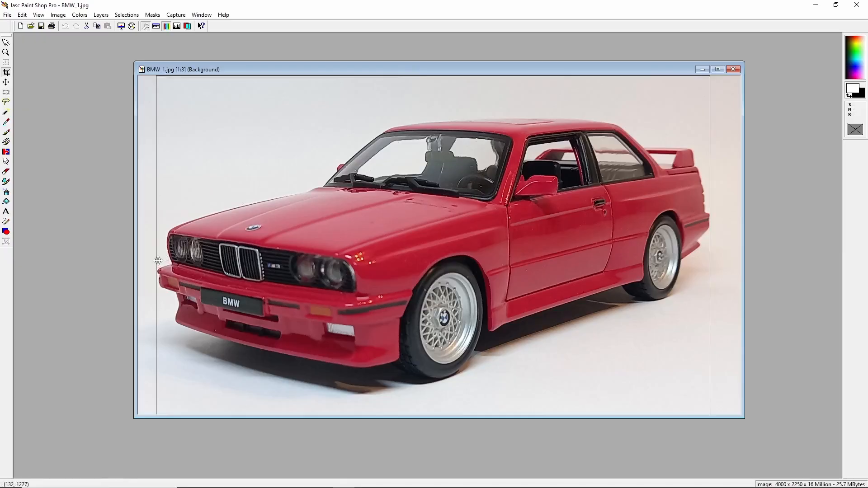
{"action": "left_click_drag", "start_coordinate": [156, 261], "coordinate": [156, 258]}
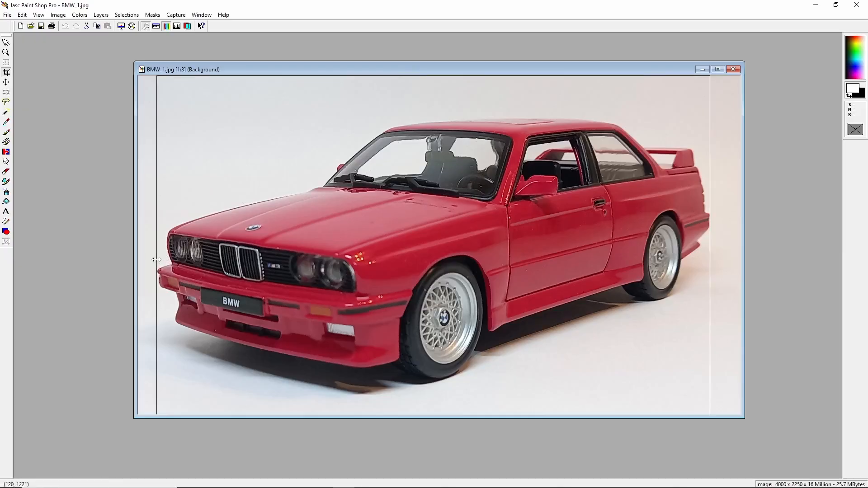
{"action": "double_click", "coordinate": [149, 137]}
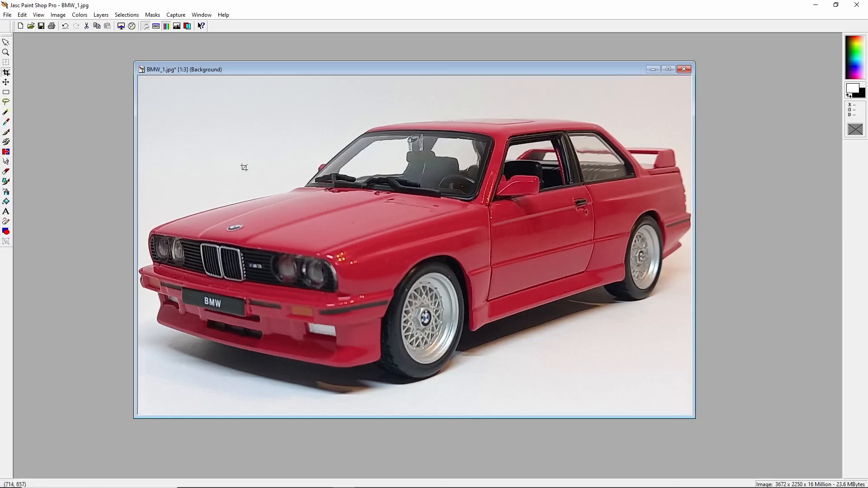
Resize the image to 320 × 196 pixels, keeping the aspect ratio.
{"action": "left_click", "coordinate": [80, 15]}
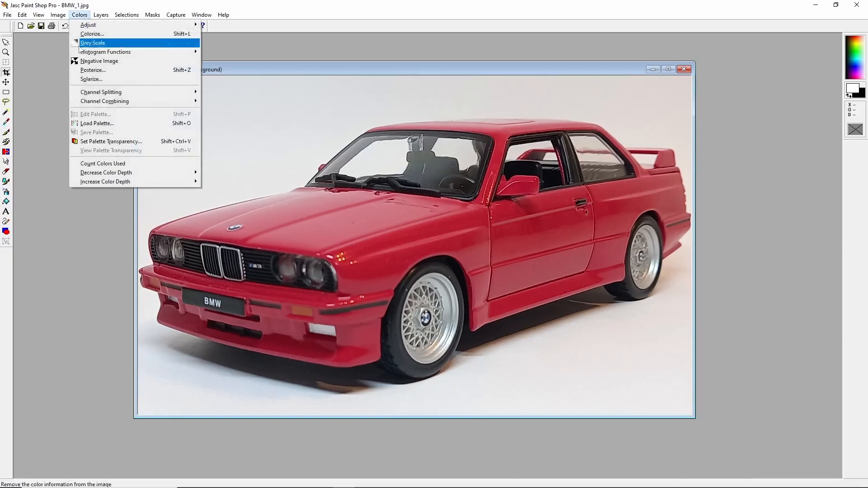
{"action": "mouse_move", "coordinate": [109, 172]}
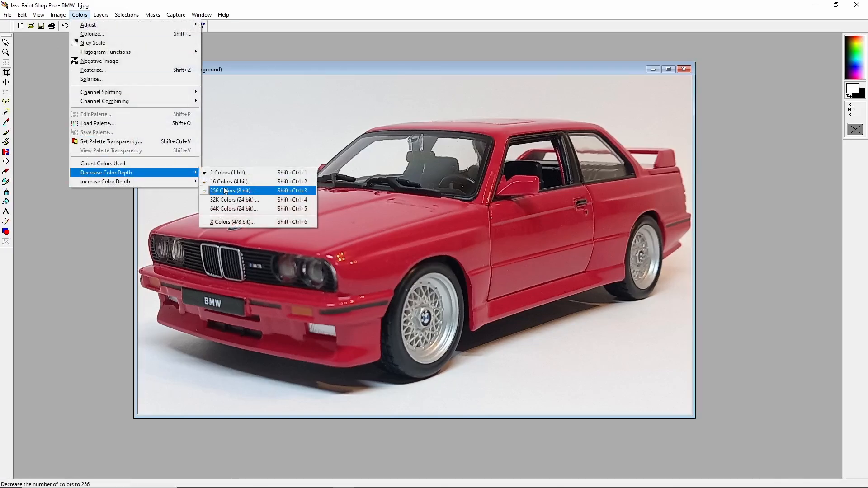
{"action": "left_click", "coordinate": [58, 15]}
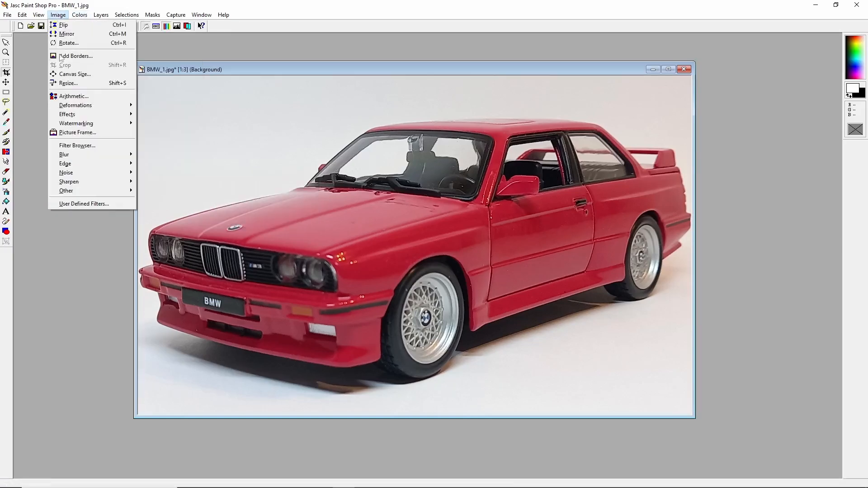
{"action": "left_click", "coordinate": [68, 83]}
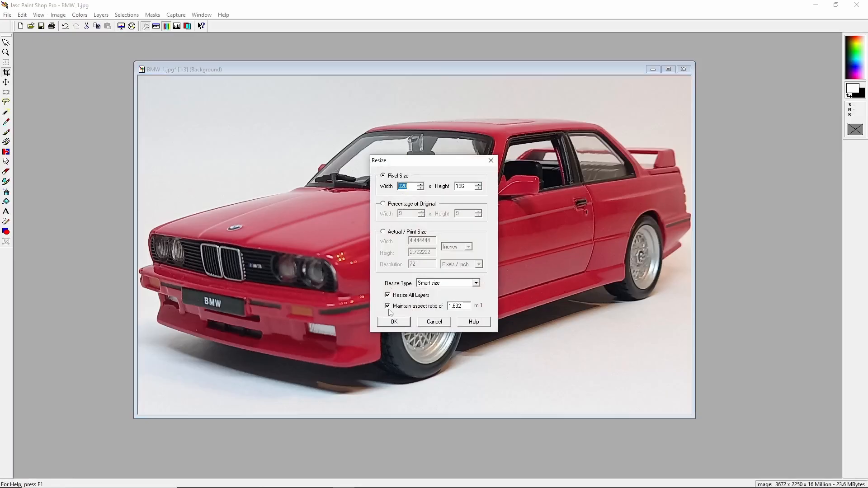
{"action": "left_click", "coordinate": [394, 322]}
{"action": "key", "text": "KP_Add"}
{"action": "key", "text": "KP_Add"}
{"action": "key", "text": "KP_Add"}
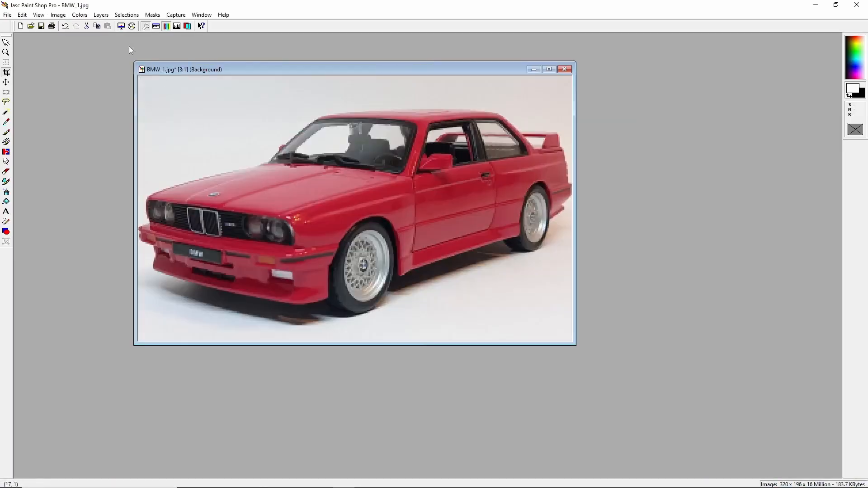
Apply an Unsharp Mask with radius 2.00, strength 100 and clipping 5 to the image.
{"action": "scroll", "coordinate": [234, 111], "scroll_direction": "up", "scroll_amount": 2}
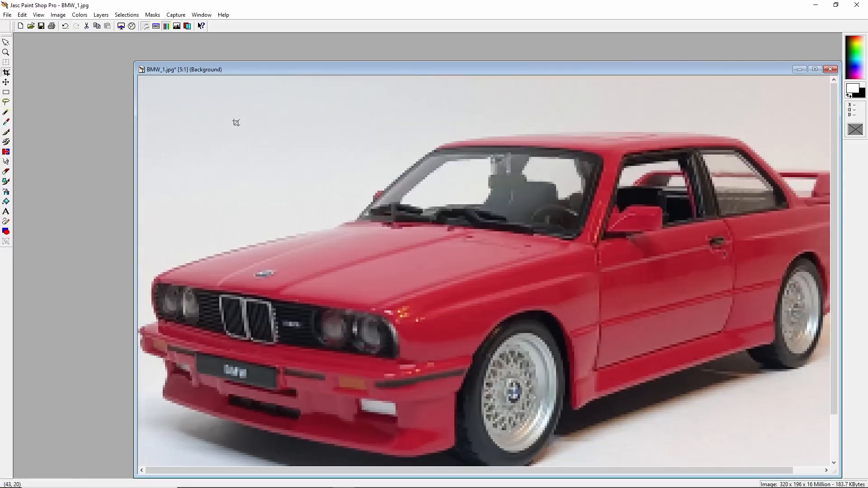
{"action": "scroll", "coordinate": [231, 132], "scroll_direction": "down", "scroll_amount": 3}
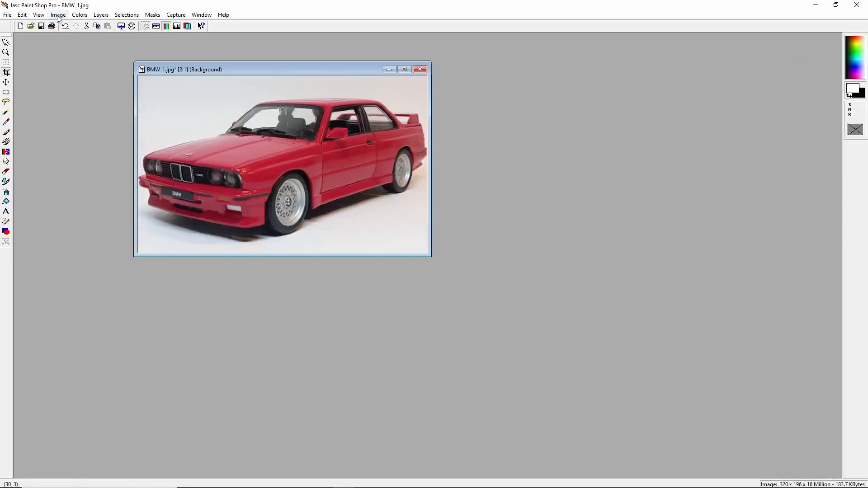
{"action": "scroll", "coordinate": [154, 114], "scroll_direction": "up", "scroll_amount": 1}
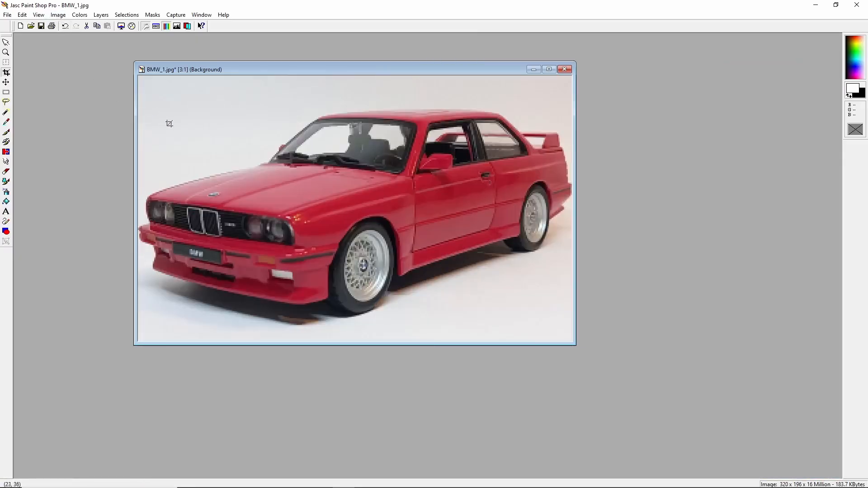
{"action": "left_click", "coordinate": [57, 15]}
{"action": "mouse_move", "coordinate": [113, 182]}
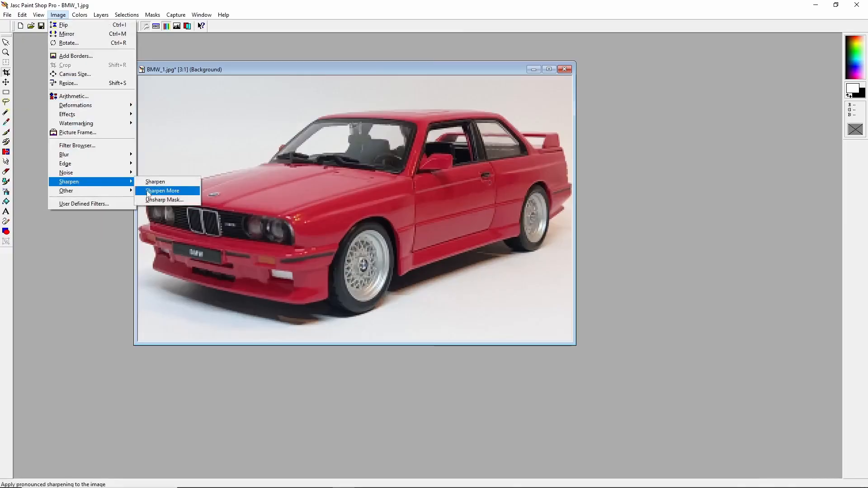
{"action": "left_click", "coordinate": [166, 199]}
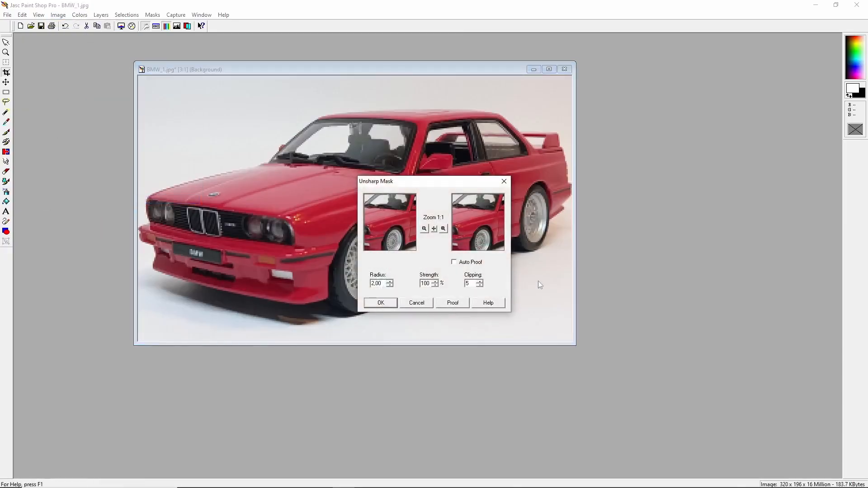
{"action": "left_click", "coordinate": [381, 303]}
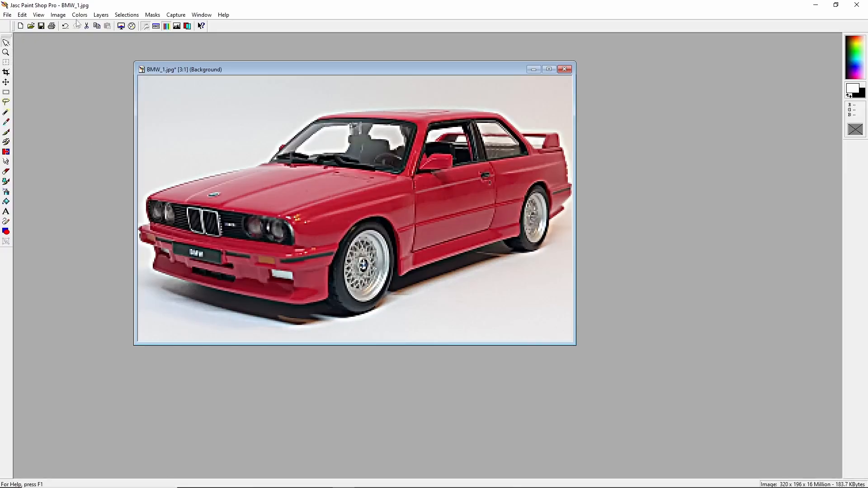
Enlarge the canvas to 320 × 200 pixels with the image centred vertically.
{"action": "left_click", "coordinate": [58, 14]}
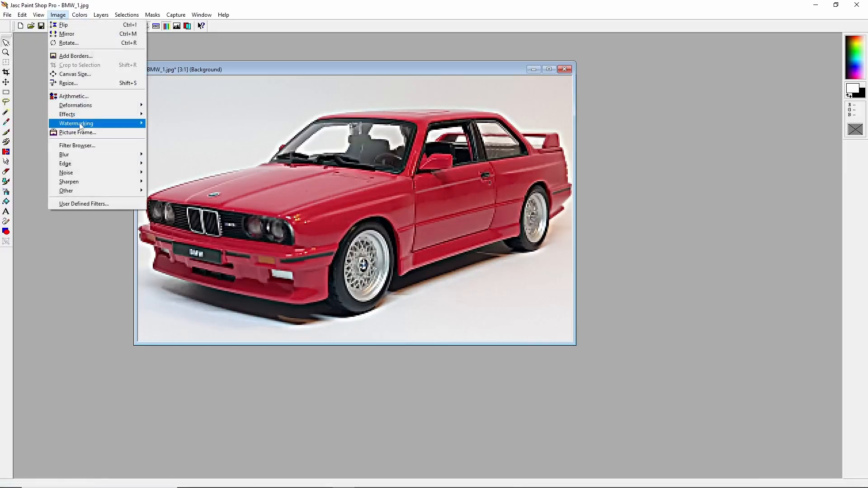
{"action": "left_click", "coordinate": [82, 75]}
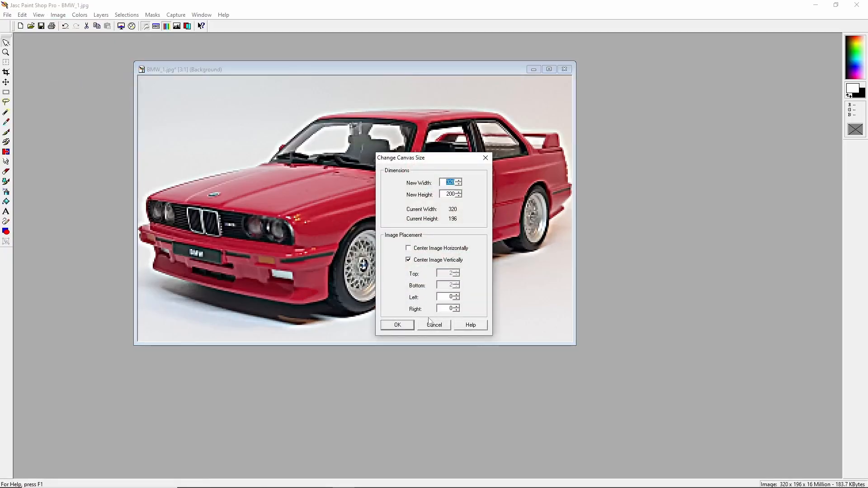
{"action": "left_click", "coordinate": [400, 325]}
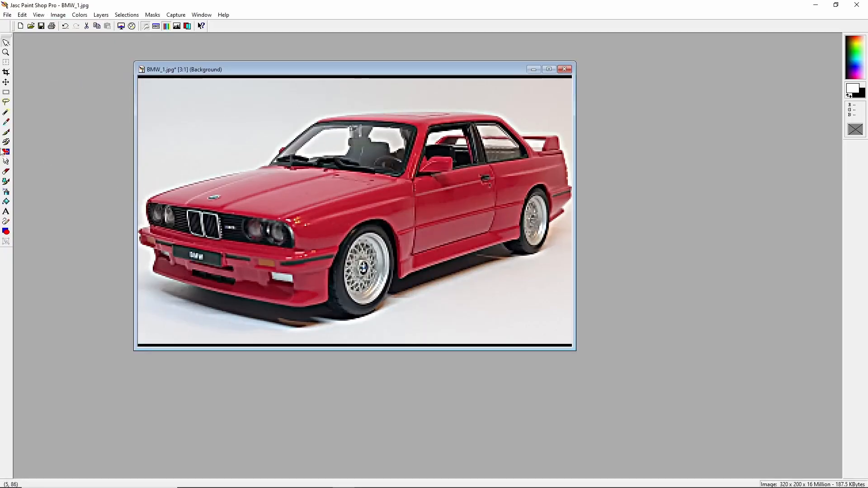
Sample the light background colour and flood-fill the black strips at the top and bottom of the canvas.
{"action": "left_click", "coordinate": [7, 122]}
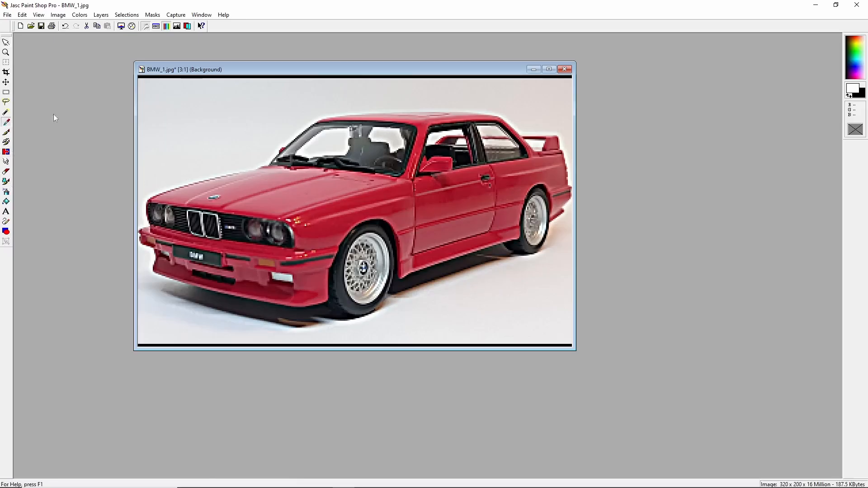
{"action": "left_click", "coordinate": [218, 75]}
{"action": "left_click", "coordinate": [6, 202]}
{"action": "left_click", "coordinate": [199, 76]}
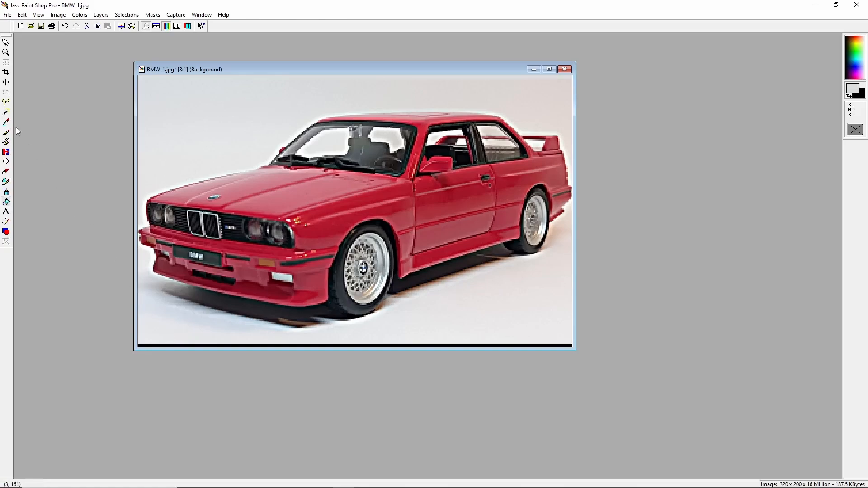
{"action": "left_click", "coordinate": [6, 121]}
{"action": "left_click", "coordinate": [163, 344]}
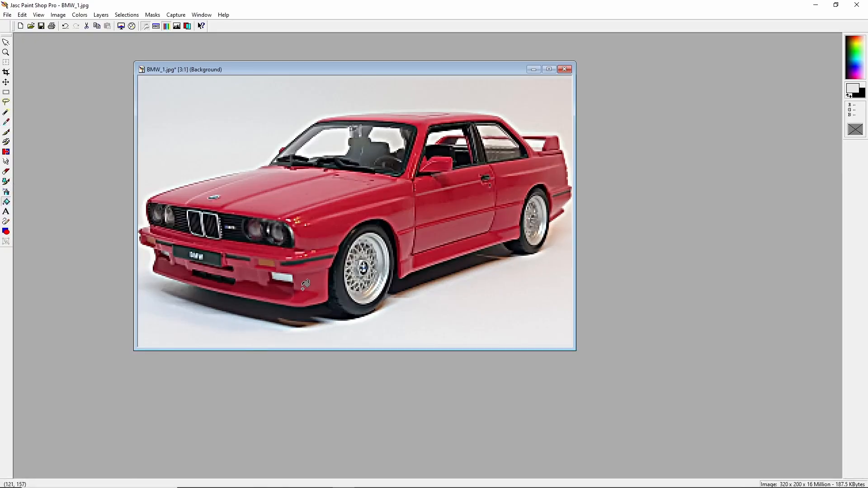
Erase a short stroke near the top-left corner of the canvas with the Eraser.
{"action": "scroll", "coordinate": [298, 240], "scroll_direction": "up", "scroll_amount": 1}
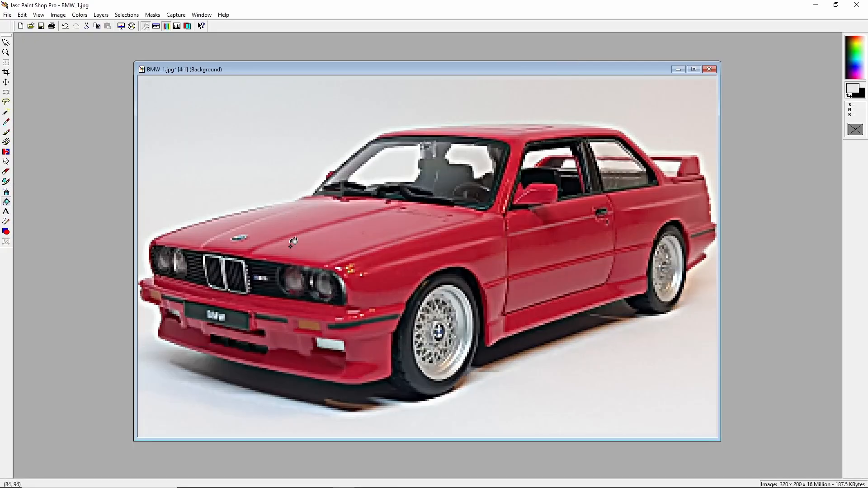
{"action": "scroll", "coordinate": [318, 154], "scroll_direction": "down", "scroll_amount": 1}
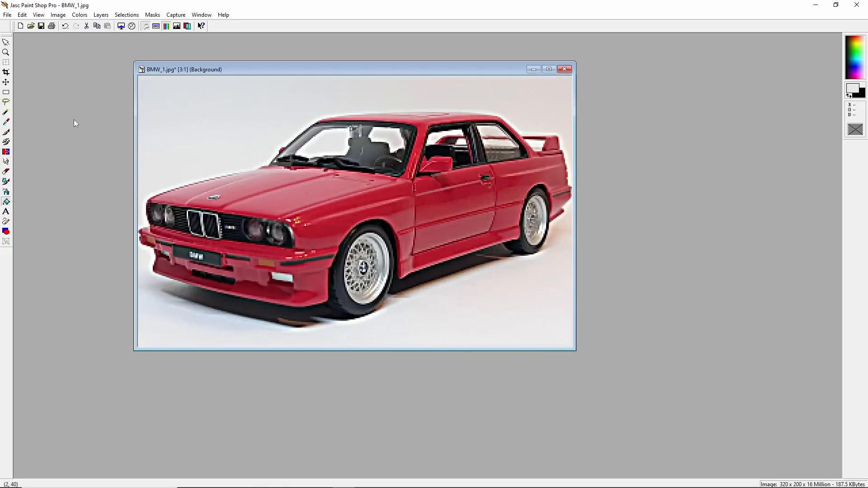
{"action": "left_click", "coordinate": [7, 171]}
{"action": "mouse_move", "coordinate": [173, 90]}
{"action": "left_mouse_down"}
{"action": "mouse_move", "coordinate": [200, 92]}
{"action": "mouse_move", "coordinate": [149, 91]}
{"action": "mouse_move", "coordinate": [204, 91]}
{"action": "mouse_move", "coordinate": [156, 84]}
{"action": "left_mouse_up"}
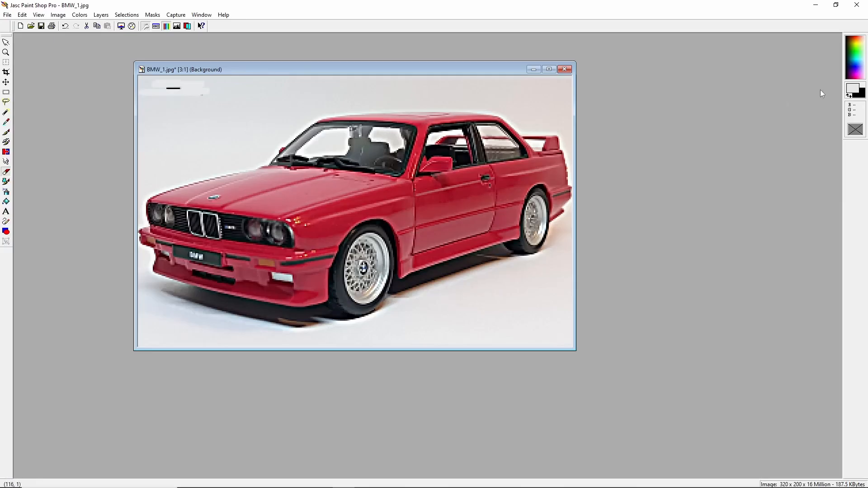
Set the background colour to white.
{"action": "left_click", "coordinate": [852, 88]}
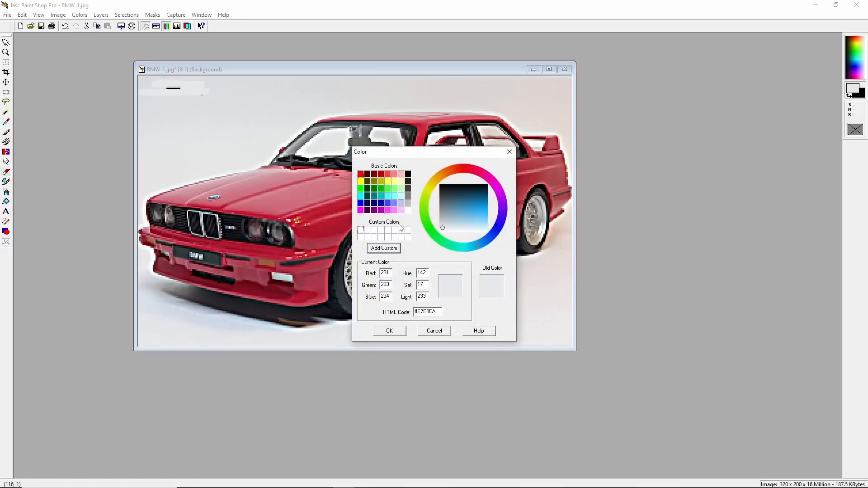
{"action": "left_click", "coordinate": [408, 210]}
{"action": "left_click", "coordinate": [390, 330]}
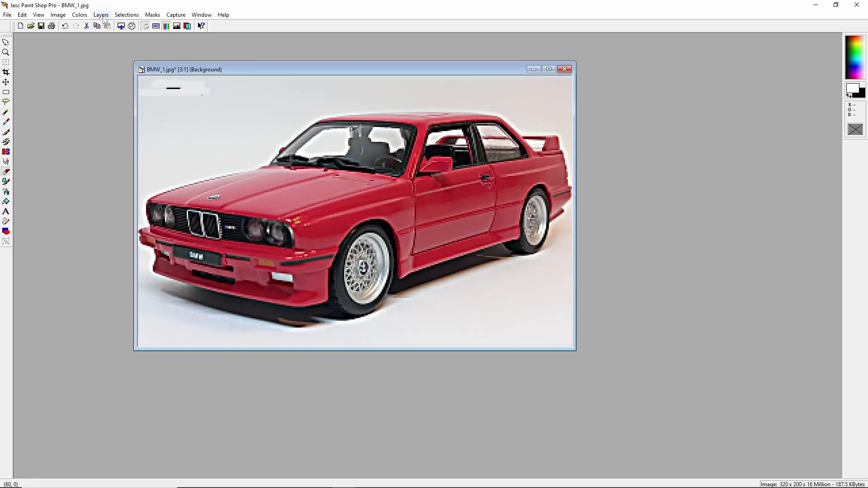
Decrease the colour depth to 64K colours using the nearest colour method.
{"action": "left_click", "coordinate": [81, 16]}
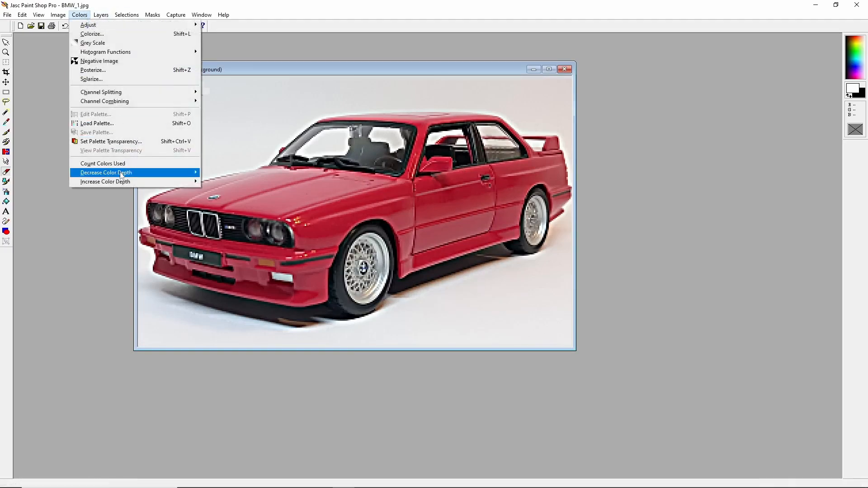
{"action": "mouse_move", "coordinate": [122, 173]}
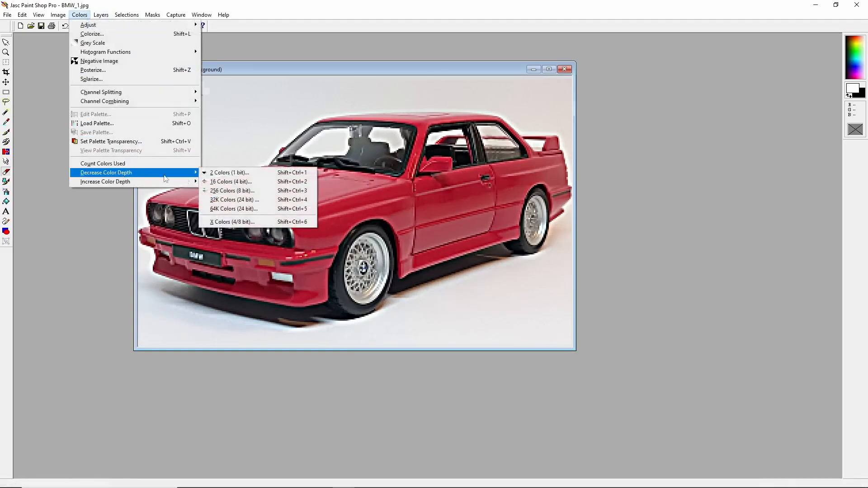
{"action": "left_click", "coordinate": [244, 209]}
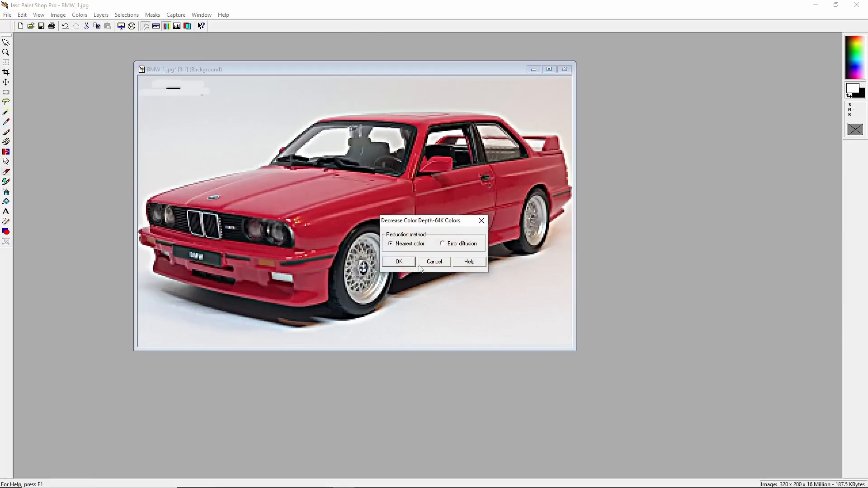
{"action": "left_click", "coordinate": [398, 262]}
Decrease the colour depth to 32K colours using the nearest colour method.
{"action": "left_click", "coordinate": [88, 15]}
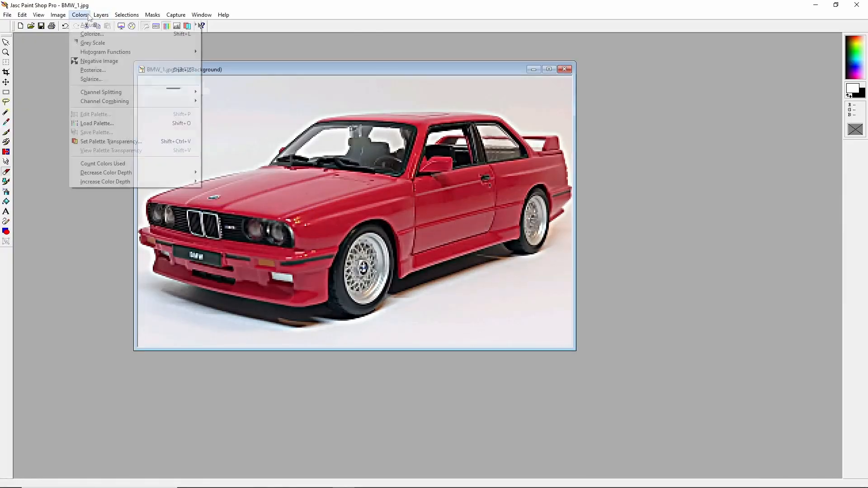
{"action": "mouse_move", "coordinate": [158, 173]}
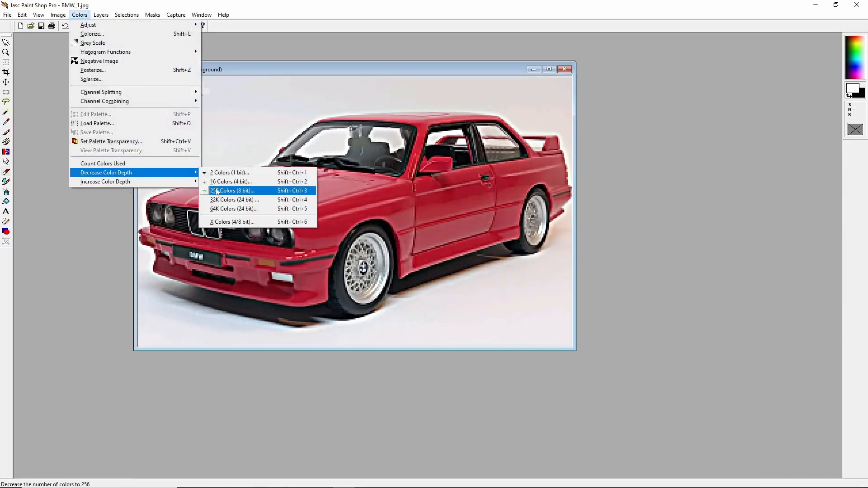
{"action": "left_click", "coordinate": [232, 191]}
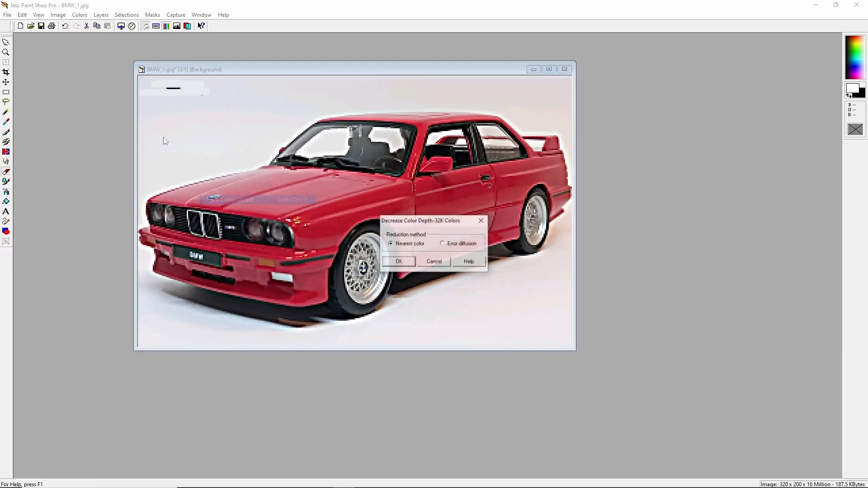
{"action": "left_click", "coordinate": [399, 261]}
Decrease the colour depth to 256 colours using the optimized median cut palette and nearest colour method.
{"action": "left_click", "coordinate": [79, 15]}
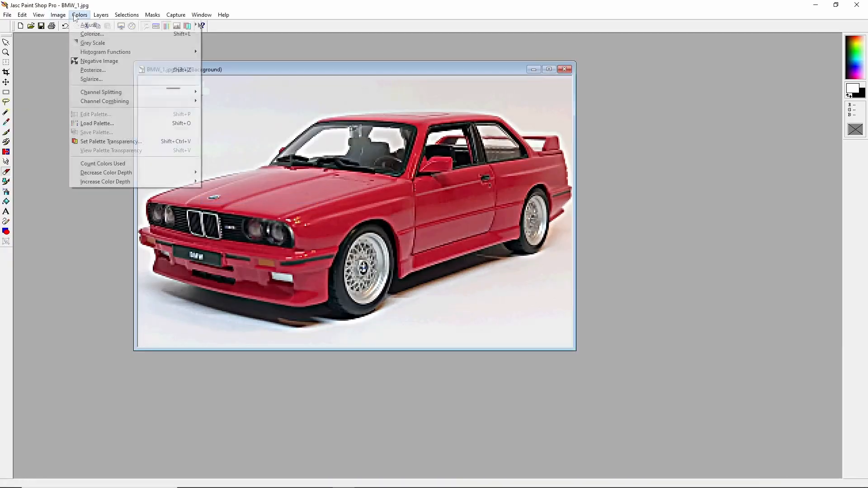
{"action": "mouse_move", "coordinate": [109, 172]}
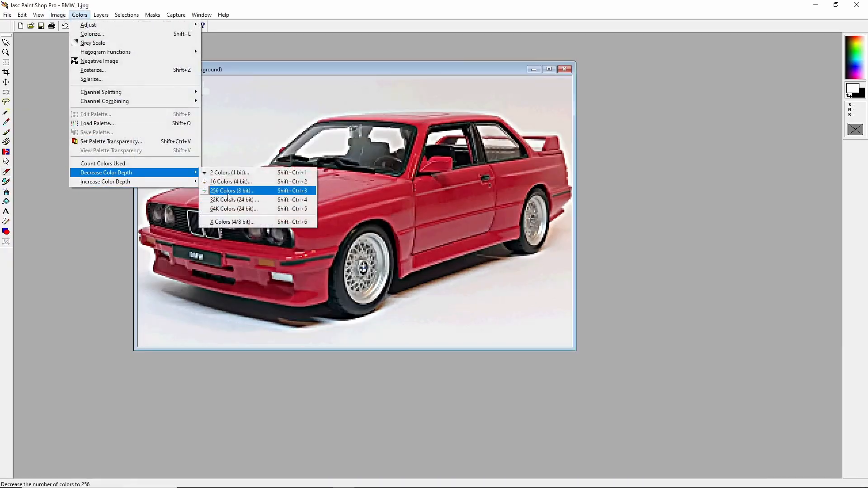
{"action": "left_click", "coordinate": [228, 191]}
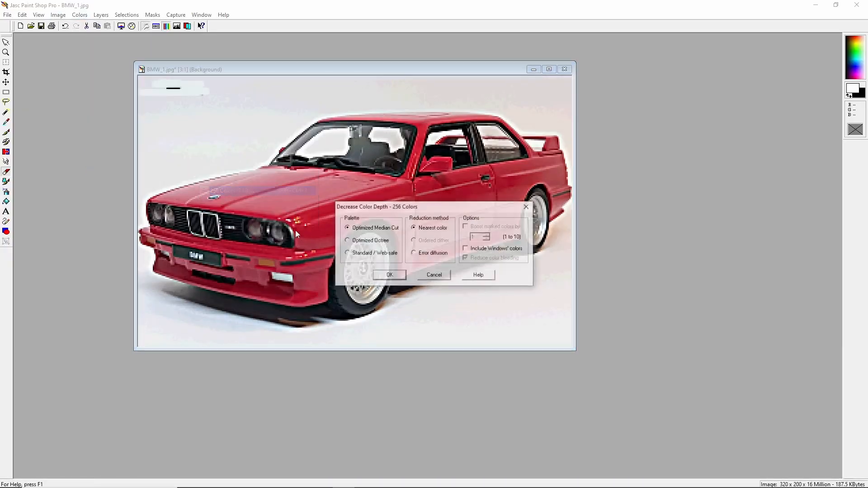
{"action": "left_click", "coordinate": [399, 276]}
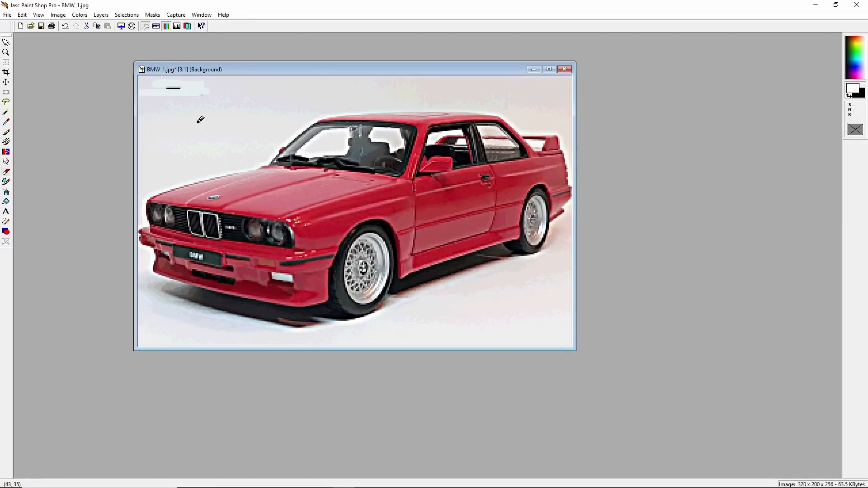
Set the Flood Fill tolerance to 10 and fill the background patches near the top edge with white.
{"action": "scroll", "coordinate": [197, 123], "scroll_direction": "up", "scroll_amount": 1}
{"action": "mouse_move", "coordinate": [180, 100]}
{"action": "left_mouse_down"}
{"action": "mouse_move", "coordinate": [228, 113]}
{"action": "mouse_move", "coordinate": [170, 113]}
{"action": "mouse_move", "coordinate": [175, 105]}
{"action": "mouse_move", "coordinate": [381, 82]}
{"action": "mouse_move", "coordinate": [174, 87]}
{"action": "mouse_move", "coordinate": [138, 157]}
{"action": "mouse_move", "coordinate": [143, 237]}
{"action": "mouse_move", "coordinate": [296, 191]}
{"action": "mouse_move", "coordinate": [372, 127]}
{"action": "left_mouse_up"}
{"action": "key", "text": "ctrl+z"}
{"action": "mouse_move", "coordinate": [144, 232]}
{"action": "left_mouse_down"}
{"action": "mouse_move", "coordinate": [302, 192]}
{"action": "mouse_move", "coordinate": [378, 130]}
{"action": "mouse_move", "coordinate": [470, 118]}
{"action": "mouse_move", "coordinate": [451, 121]}
{"action": "mouse_move", "coordinate": [711, 127]}
{"action": "mouse_move", "coordinate": [605, 119]}
{"action": "mouse_move", "coordinate": [655, 147]}
{"action": "mouse_move", "coordinate": [688, 149]}
{"action": "mouse_move", "coordinate": [649, 135]}
{"action": "mouse_move", "coordinate": [701, 133]}
{"action": "mouse_move", "coordinate": [602, 88]}
{"action": "left_mouse_up"}
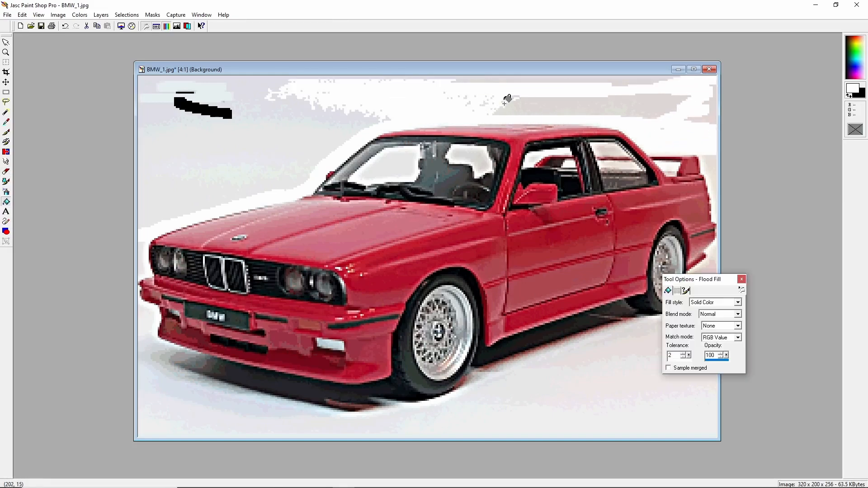
{"action": "double_click", "coordinate": [671, 356]}
{"action": "type", "text": "10"}
{"action": "left_click", "coordinate": [549, 108]}
{"action": "left_click", "coordinate": [544, 80]}
{"action": "left_click", "coordinate": [253, 133]}
{"action": "left_click", "coordinate": [204, 109]}
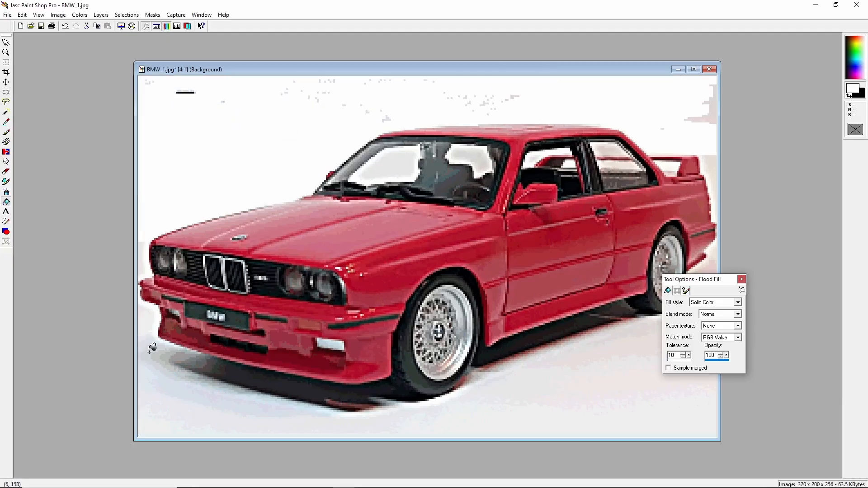
Flood fill the remaining background patches along the left, top and right edges with white.
{"action": "left_click", "coordinate": [139, 250]}
{"action": "left_click", "coordinate": [185, 92]}
{"action": "left_click", "coordinate": [702, 107]}
{"action": "left_click", "coordinate": [708, 168]}
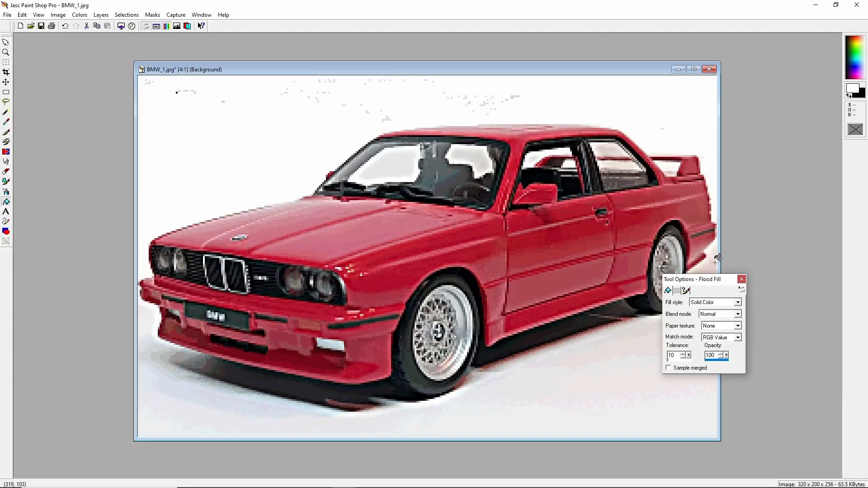
{"action": "left_click", "coordinate": [638, 394]}
{"action": "left_click", "coordinate": [700, 334]}
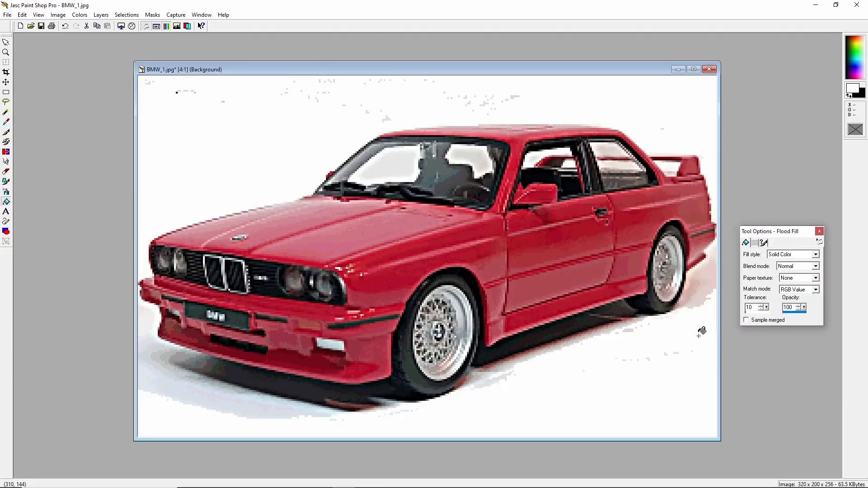
{"action": "left_click", "coordinate": [699, 275]}
Erase leftover specks along the top edge and in the background below the car's rear with the Eraser.
{"action": "left_click", "coordinate": [6, 172]}
{"action": "mouse_move", "coordinate": [147, 83]}
{"action": "left_mouse_down"}
{"action": "mouse_move", "coordinate": [504, 94]}
{"action": "mouse_move", "coordinate": [301, 82]}
{"action": "left_mouse_up"}
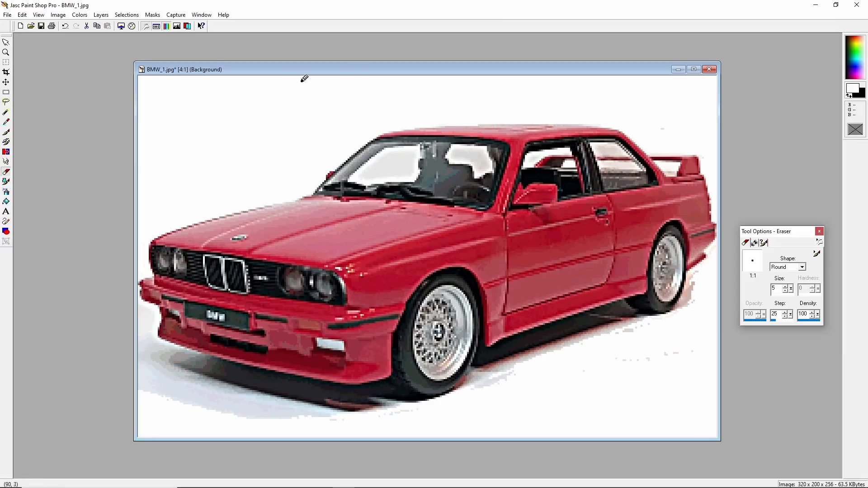
{"action": "mouse_move", "coordinate": [695, 274]}
{"action": "left_mouse_down"}
{"action": "mouse_move", "coordinate": [679, 349]}
{"action": "mouse_move", "coordinate": [619, 335]}
{"action": "mouse_move", "coordinate": [494, 381]}
{"action": "mouse_move", "coordinate": [280, 424]}
{"action": "mouse_move", "coordinate": [163, 380]}
{"action": "mouse_move", "coordinate": [272, 412]}
{"action": "left_mouse_up"}
Flood fill the background patches near the lower-left edge with white.
{"action": "left_click", "coordinate": [6, 201]}
{"action": "left_click", "coordinate": [181, 394]}
{"action": "left_click", "coordinate": [143, 323]}
{"action": "left_click", "coordinate": [150, 368]}
{"action": "left_click", "coordinate": [6, 172]}
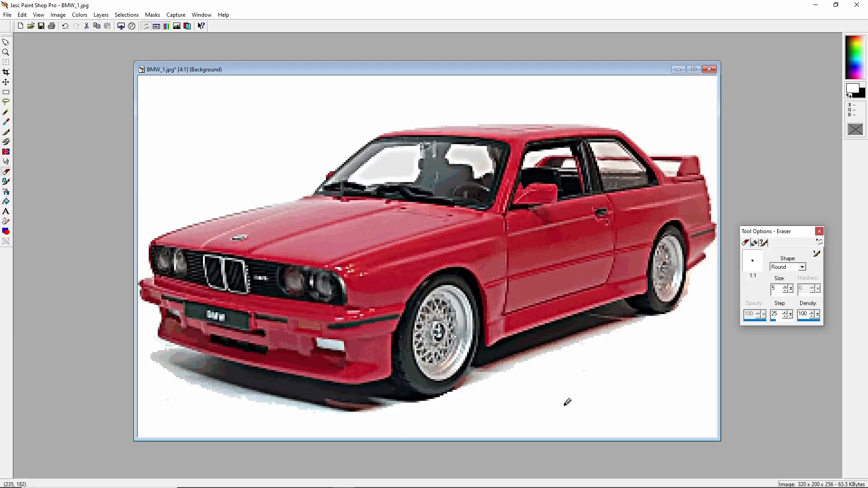
{"action": "left_click", "coordinate": [5, 132]}
Decrease the colour depth to 16 colours.
{"action": "scroll", "coordinate": [646, 276], "scroll_direction": "up", "scroll_amount": 1}
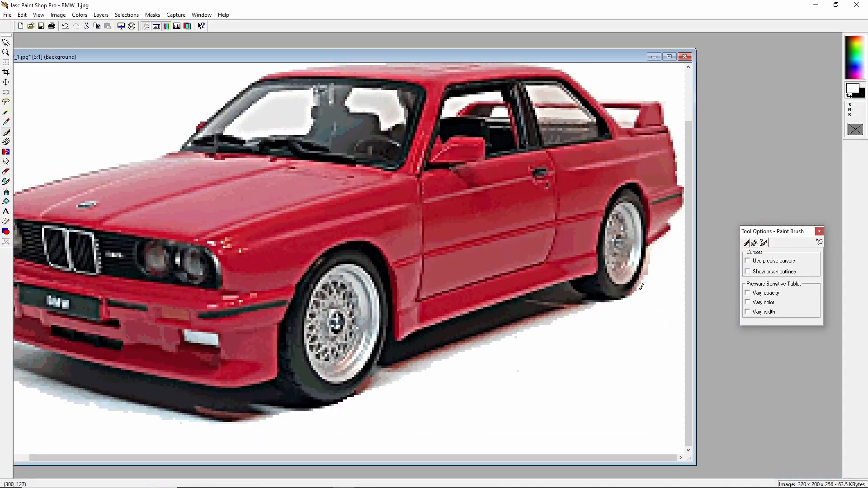
{"action": "scroll", "coordinate": [641, 285], "scroll_direction": "up", "scroll_amount": 3}
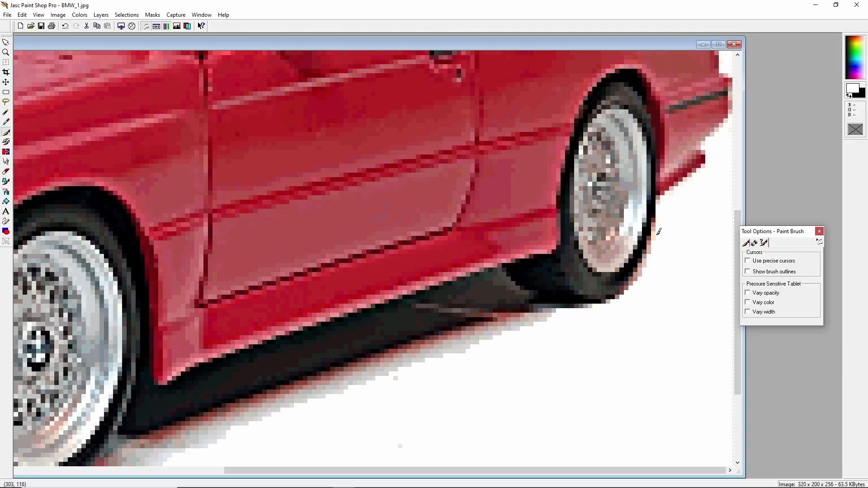
{"action": "scroll", "coordinate": [517, 257], "scroll_direction": "down", "scroll_amount": 4}
{"action": "scroll", "coordinate": [517, 258], "scroll_direction": "down", "scroll_amount": 2}
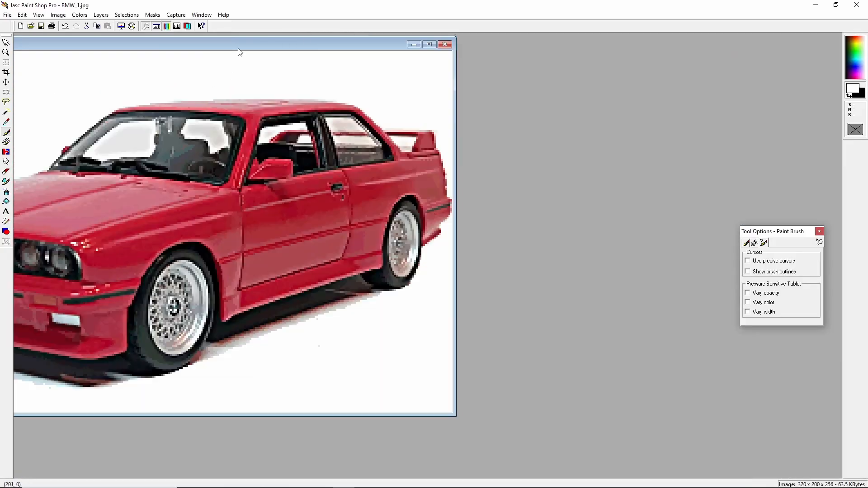
{"action": "left_click", "coordinate": [79, 14]}
{"action": "mouse_move", "coordinate": [135, 172]}
{"action": "left_click", "coordinate": [226, 186]}
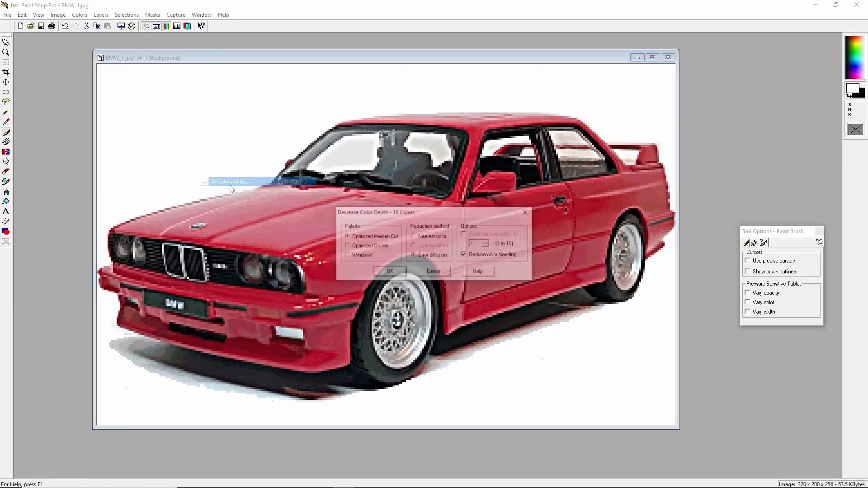
{"action": "left_click", "coordinate": [392, 272]}
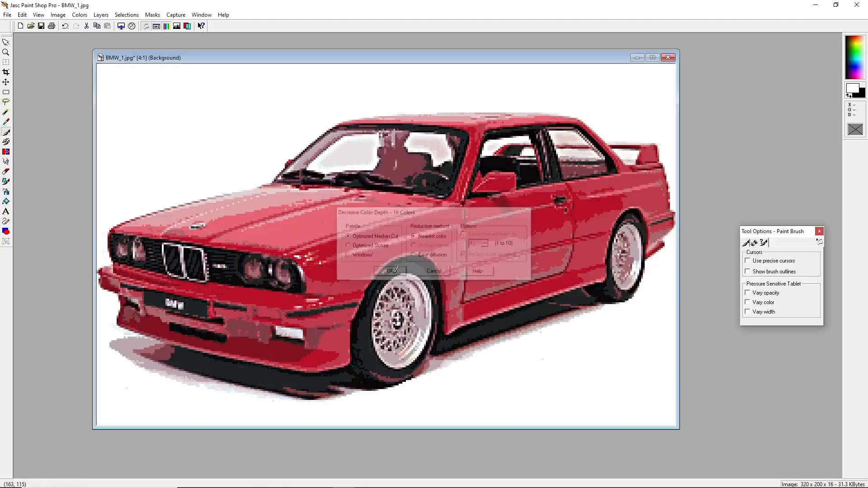
Undo the 16-colour reduction.
{"action": "scroll", "coordinate": [436, 239], "scroll_direction": "down", "scroll_amount": 3}
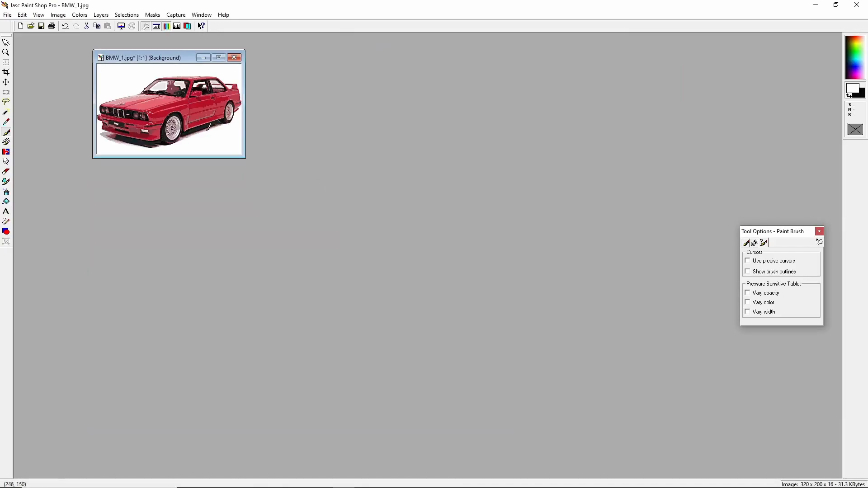
{"action": "scroll", "coordinate": [208, 128], "scroll_direction": "up", "scroll_amount": 1}
{"action": "left_click_drag", "start_coordinate": [240, 64], "coordinate": [333, 92]}
{"action": "left_click", "coordinate": [79, 14]}
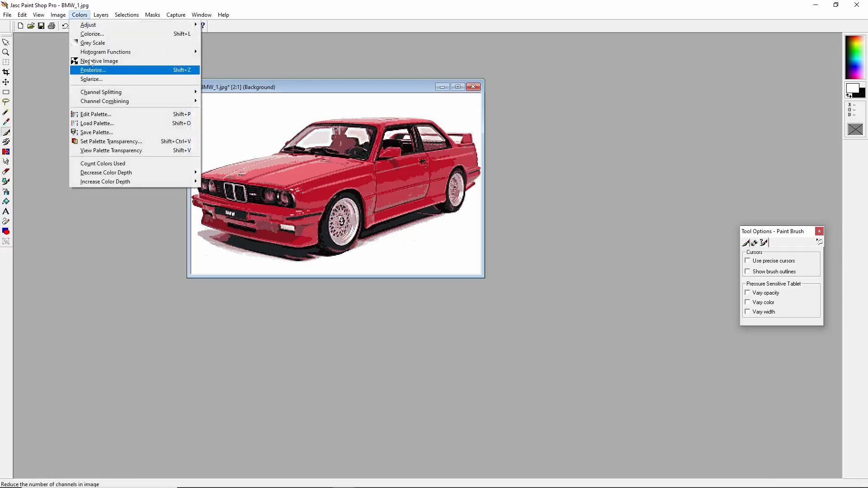
{"action": "left_click", "coordinate": [65, 26]}
Decrease the colour depth to 16 colours using the error diffusion method.
{"action": "left_click", "coordinate": [80, 14]}
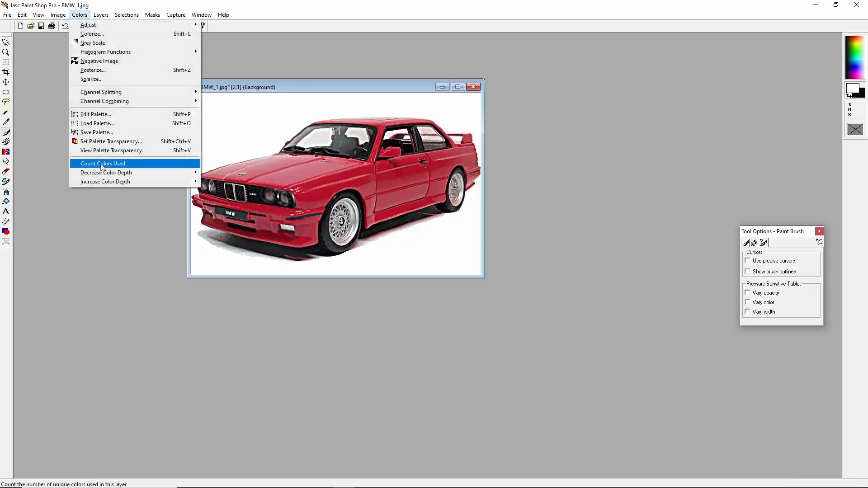
{"action": "mouse_move", "coordinate": [136, 172]}
{"action": "left_click", "coordinate": [235, 182]}
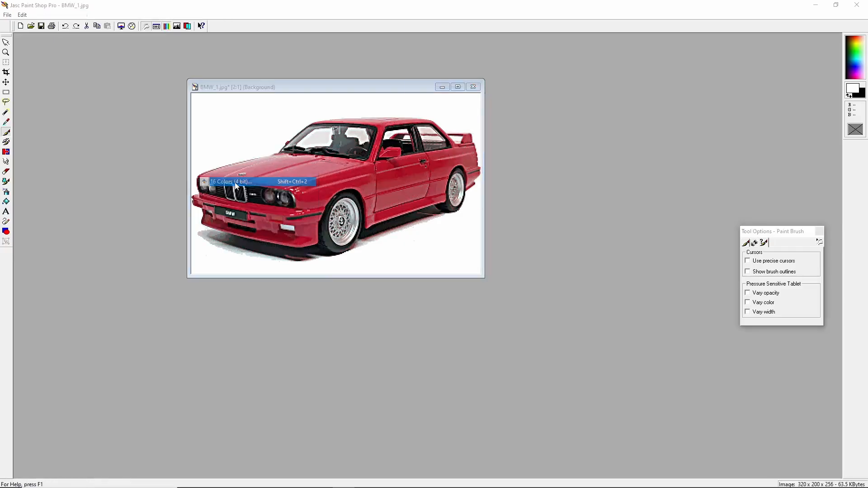
{"action": "left_click", "coordinate": [414, 256]}
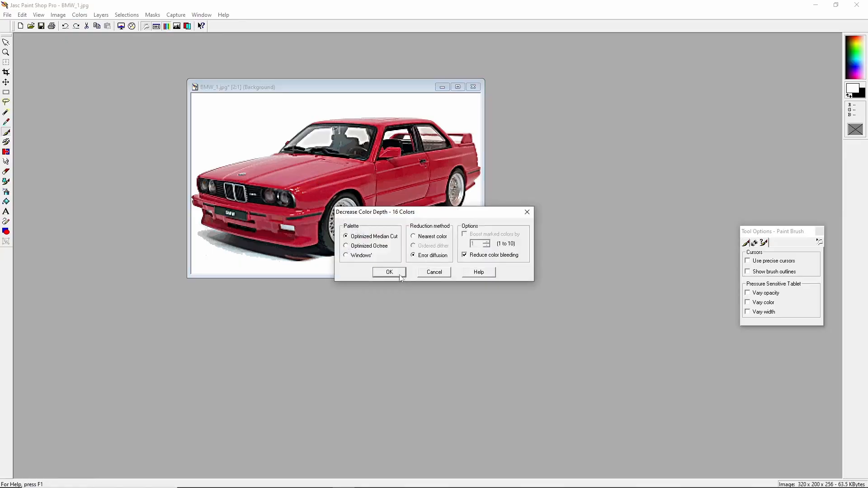
{"action": "left_click", "coordinate": [390, 273]}
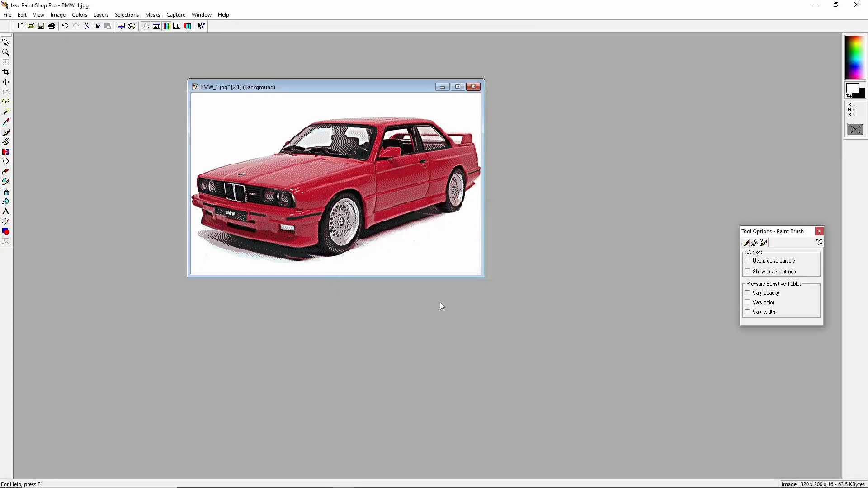
Undo the error-diffusion 16-colour reduction.
{"action": "key", "text": "KP_Subtract"}
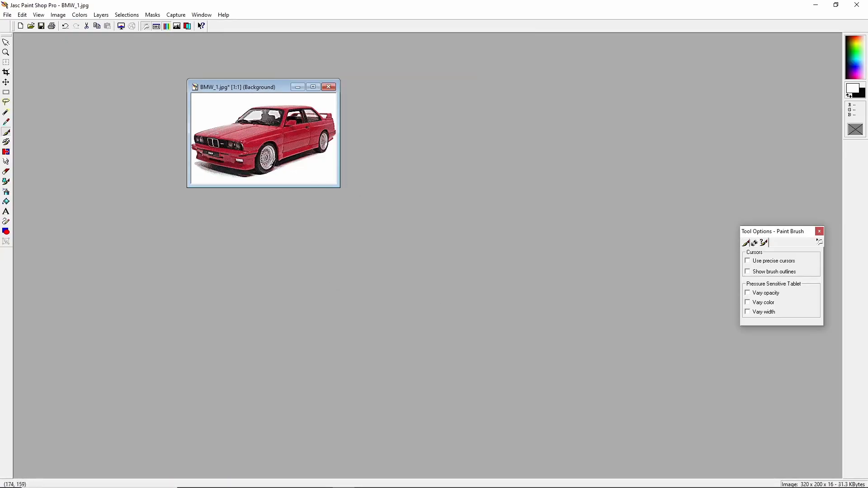
{"action": "left_click_drag", "start_coordinate": [252, 86], "coordinate": [395, 150]}
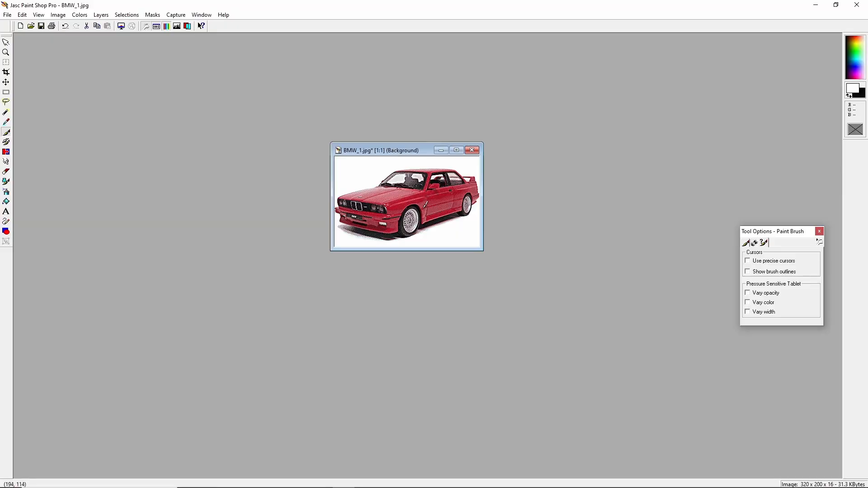
{"action": "key", "text": "KP_Add"}
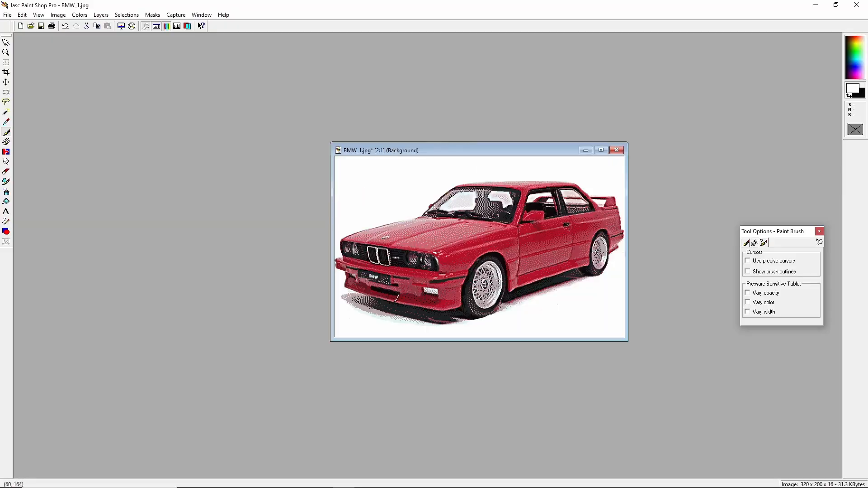
{"action": "left_click", "coordinate": [65, 27]}
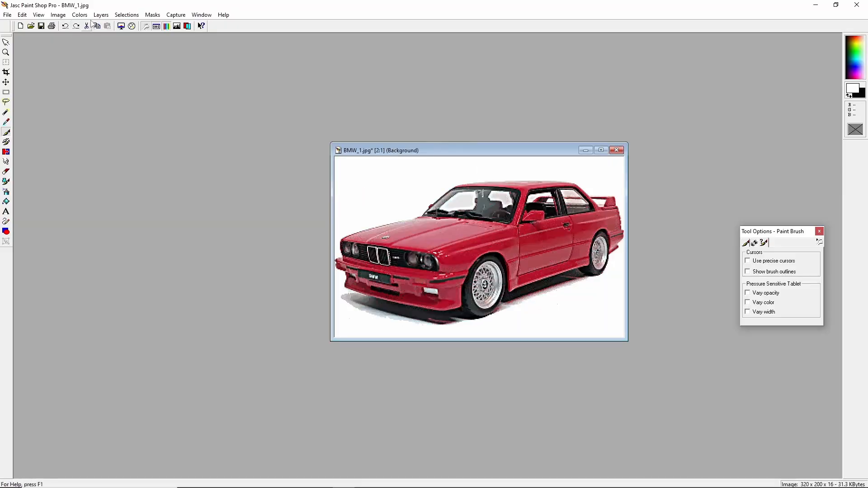
Decrease the colour depth to 16 colours with the default error diffusion settings.
{"action": "left_click", "coordinate": [80, 15]}
{"action": "mouse_move", "coordinate": [111, 174]}
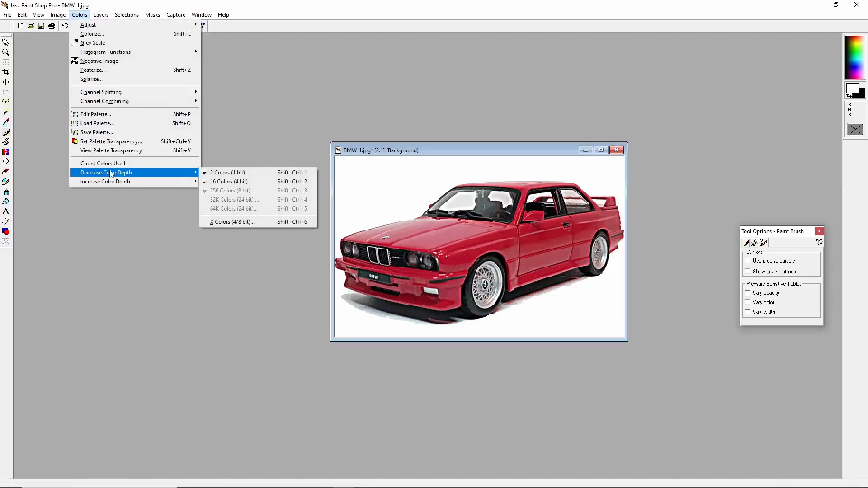
{"action": "left_click", "coordinate": [231, 181]}
{"action": "left_click", "coordinate": [399, 271]}
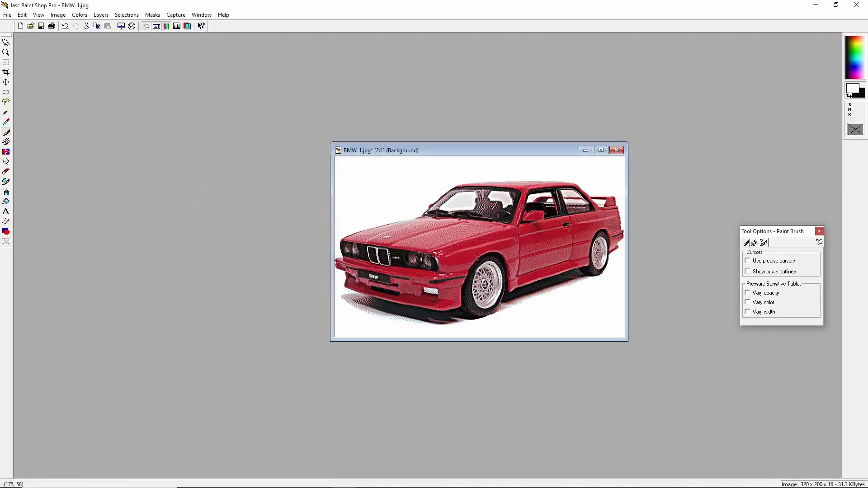
{"action": "left_click_drag", "start_coordinate": [449, 149], "coordinate": [396, 131]}
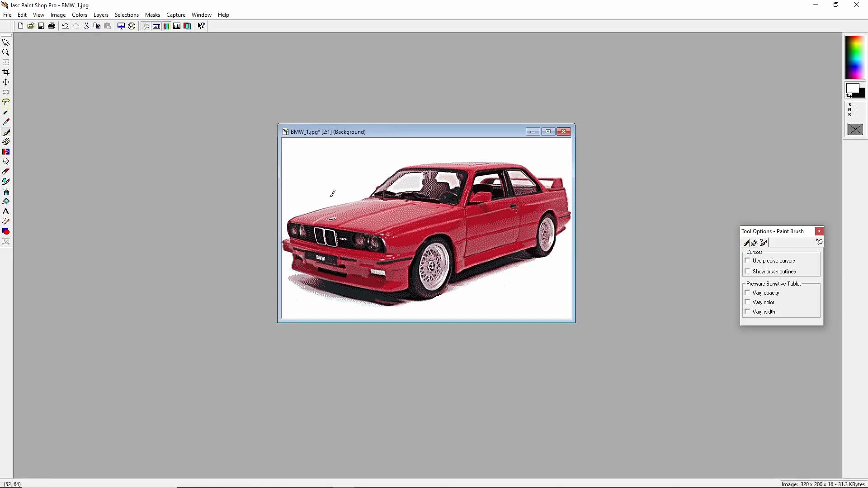
{"action": "scroll", "coordinate": [330, 198], "scroll_direction": "down", "scroll_amount": 3}
{"action": "scroll", "coordinate": [309, 161], "scroll_direction": "up", "scroll_amount": 1}
{"action": "scroll", "coordinate": [311, 157], "scroll_direction": "up", "scroll_amount": 1}
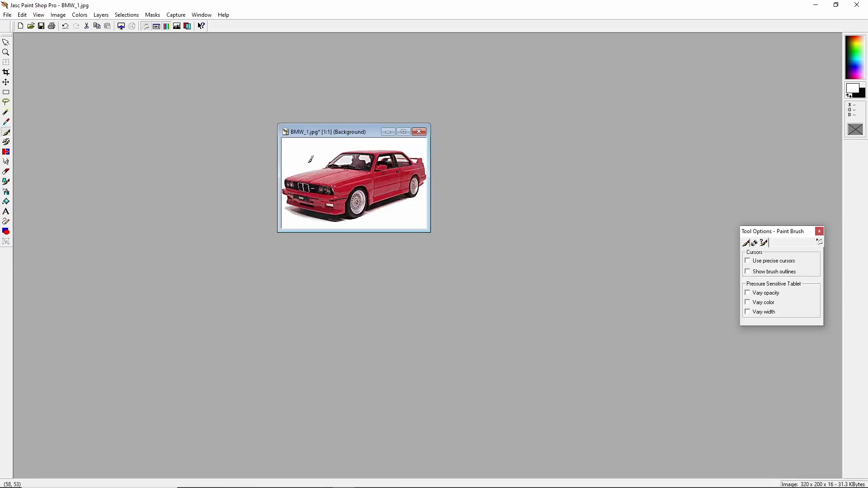
{"action": "scroll", "coordinate": [353, 183], "scroll_direction": "up", "scroll_amount": 1}
Reduce the image to 16 colours again using optimized median cut, error diffusion and reduced colour bleeding.
{"action": "left_click", "coordinate": [80, 14]}
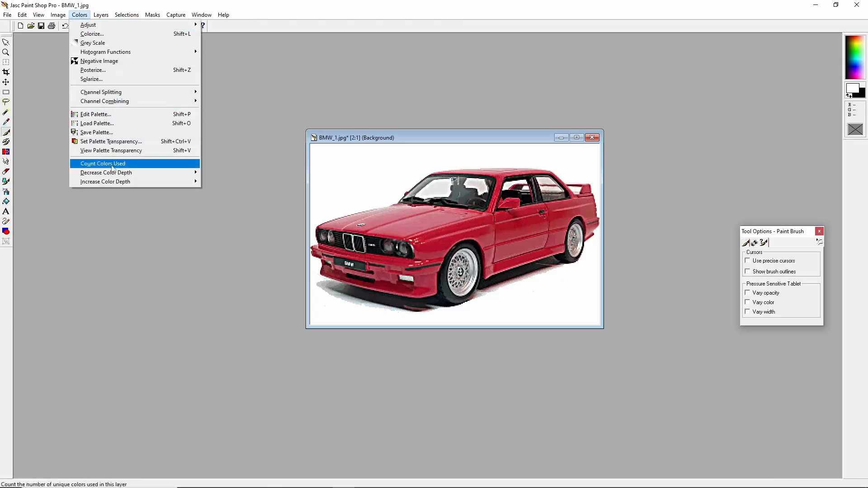
{"action": "mouse_move", "coordinate": [136, 173]}
{"action": "left_click", "coordinate": [246, 182]}
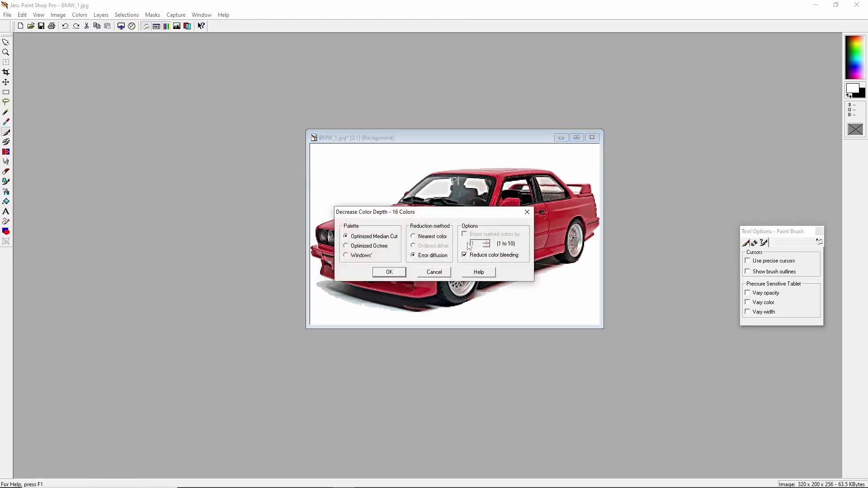
{"action": "left_click", "coordinate": [393, 273]}
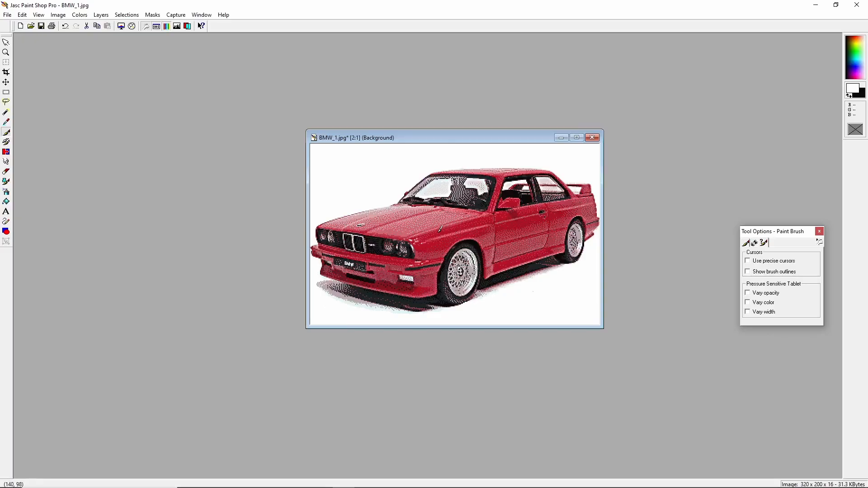
{"action": "scroll", "coordinate": [468, 232], "scroll_direction": "down", "scroll_amount": 1}
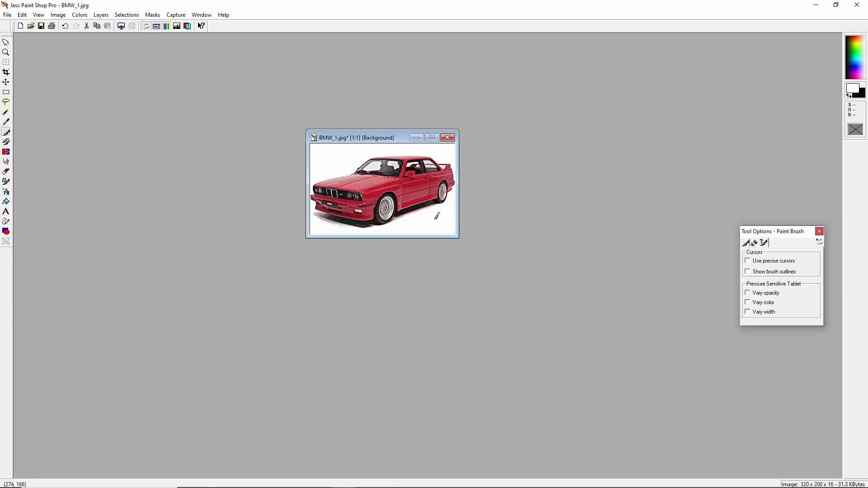
{"action": "scroll", "coordinate": [289, 158], "scroll_direction": "up", "scroll_amount": 3}
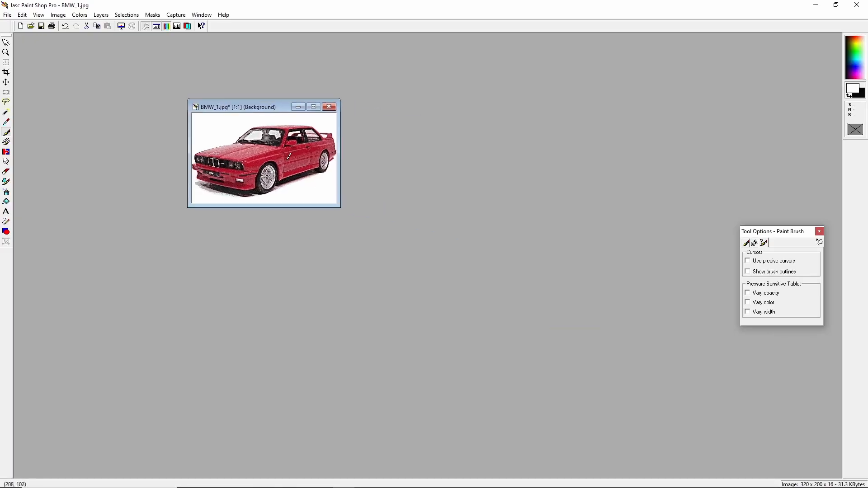
{"action": "scroll", "coordinate": [305, 165], "scroll_direction": "down", "scroll_amount": 1}
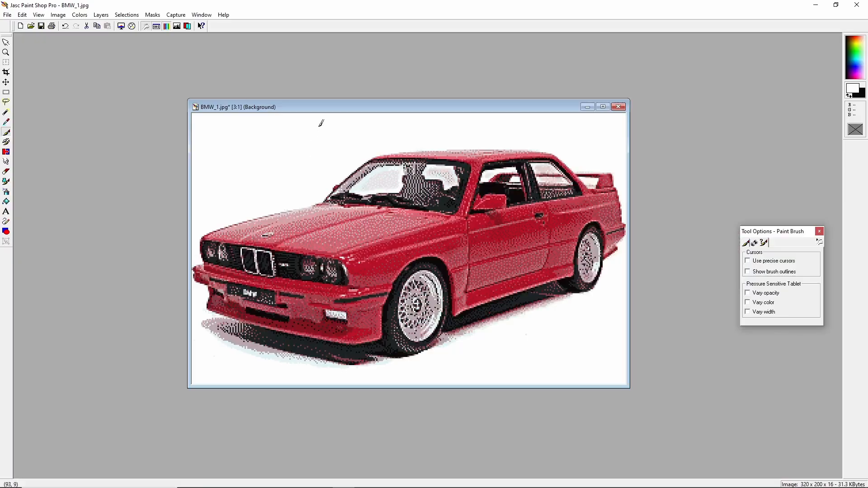
Open the recent file BMW_ST.png and place its window beside the reduced BMW_1 image.
{"action": "left_click_drag", "start_coordinate": [334, 112], "coordinate": [188, 89]}
{"action": "left_click", "coordinate": [156, 26]}
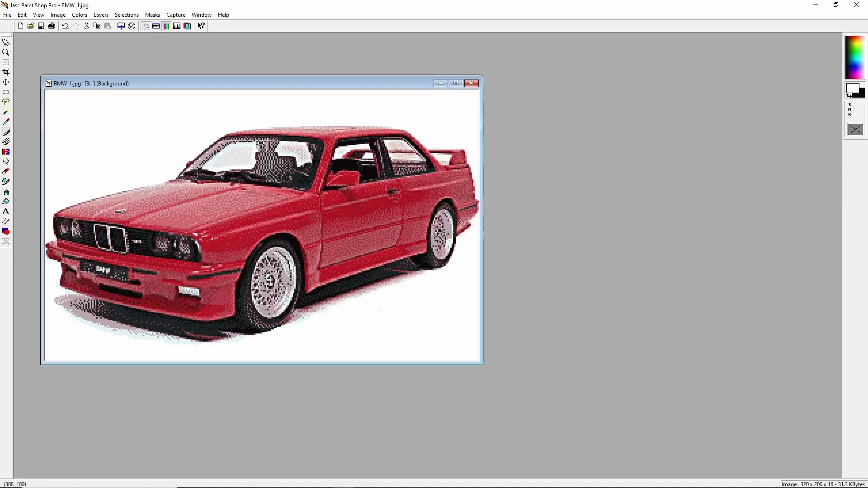
{"action": "left_click", "coordinate": [7, 14]}
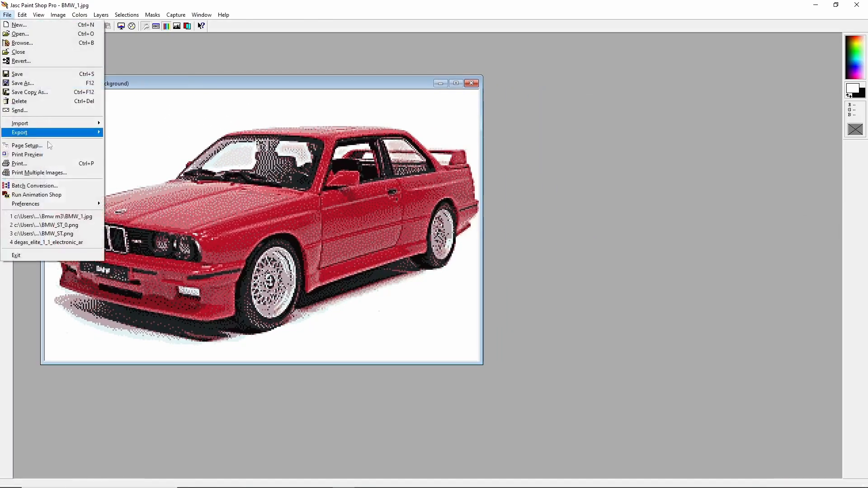
{"action": "left_click", "coordinate": [68, 233]}
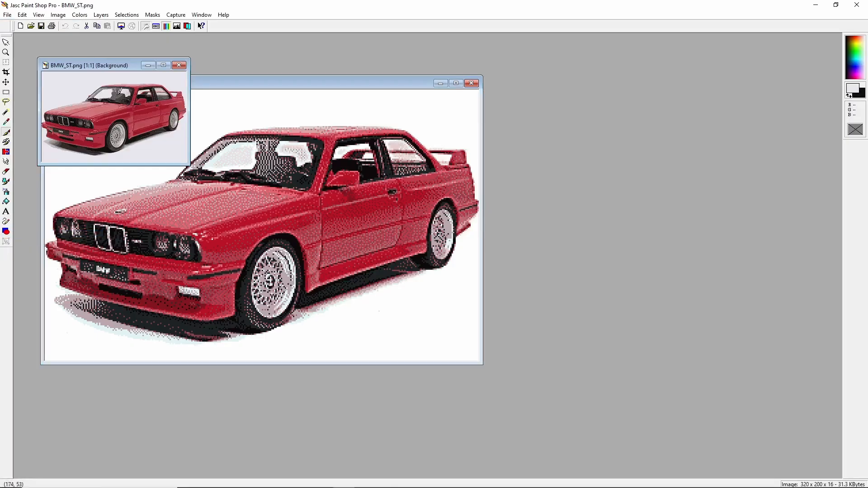
{"action": "left_click_drag", "start_coordinate": [93, 69], "coordinate": [584, 155]}
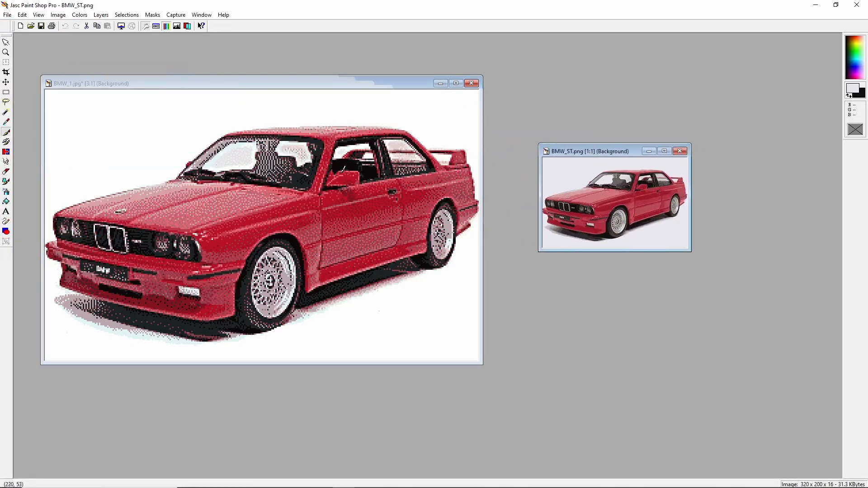
Zoom both image windows to 2:1 and arrange them side by side to compare the two versions.
{"action": "left_click", "coordinate": [252, 85]}
{"action": "key", "text": "minus"}
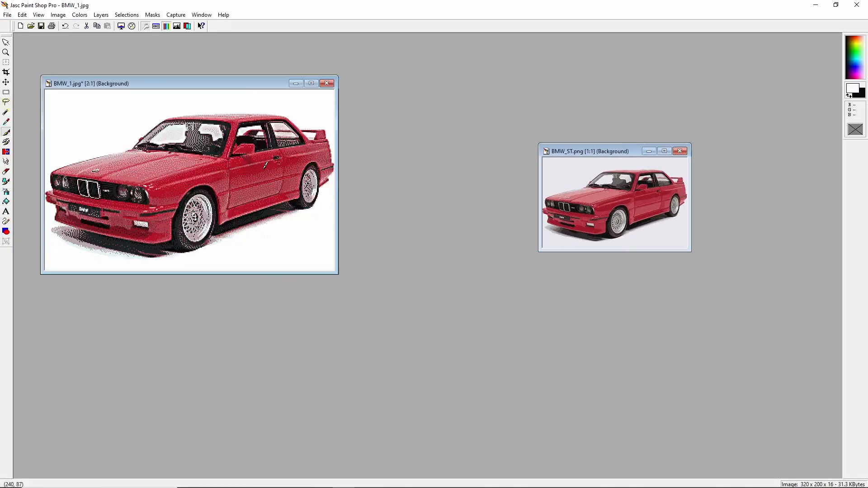
{"action": "left_click", "coordinate": [588, 156]}
{"action": "key", "text": "plus"}
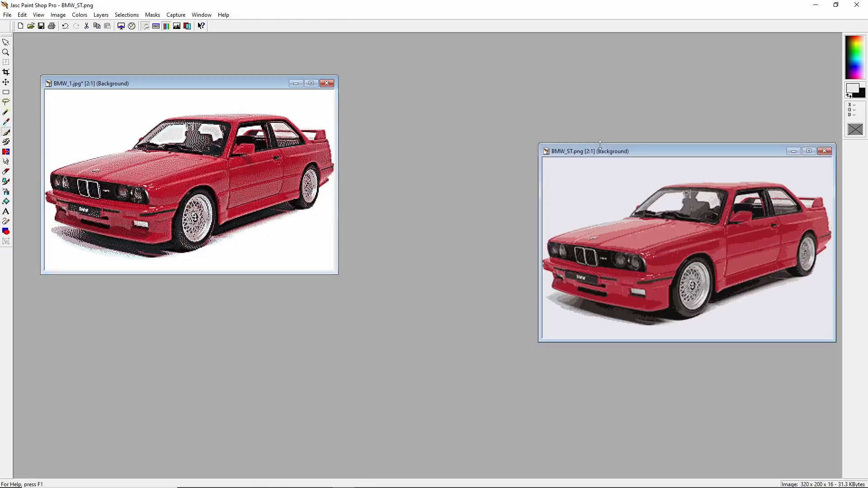
{"action": "left_click_drag", "start_coordinate": [607, 154], "coordinate": [520, 93]}
{"action": "left_click_drag", "start_coordinate": [240, 82], "coordinate": [324, 91]}
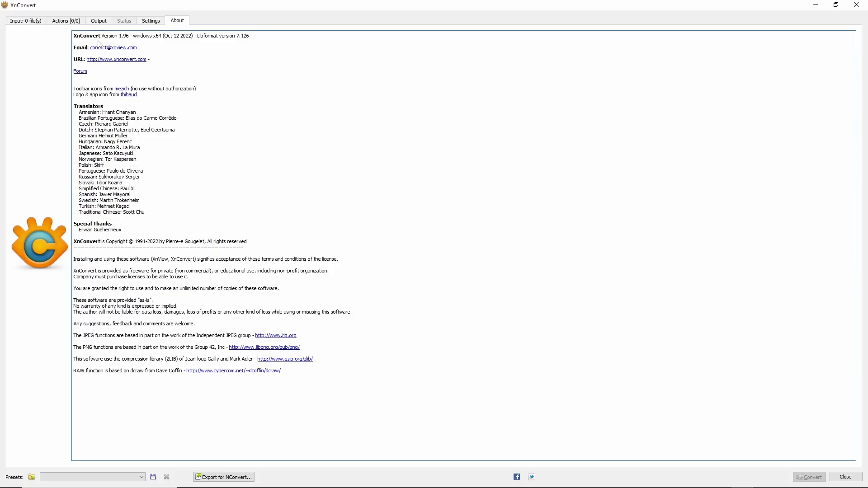
Switch to XnConvert and add BMW_ST.png as the input file.
{"action": "left_click", "coordinate": [28, 21]}
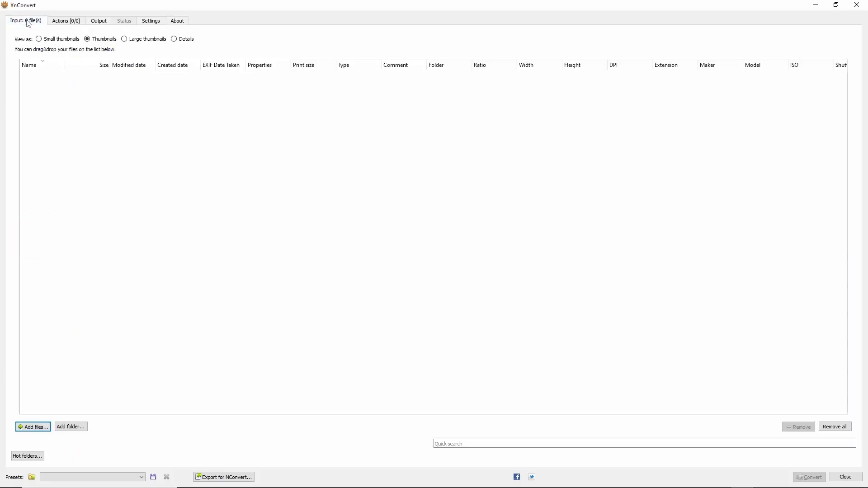
{"action": "left_click", "coordinate": [43, 428]}
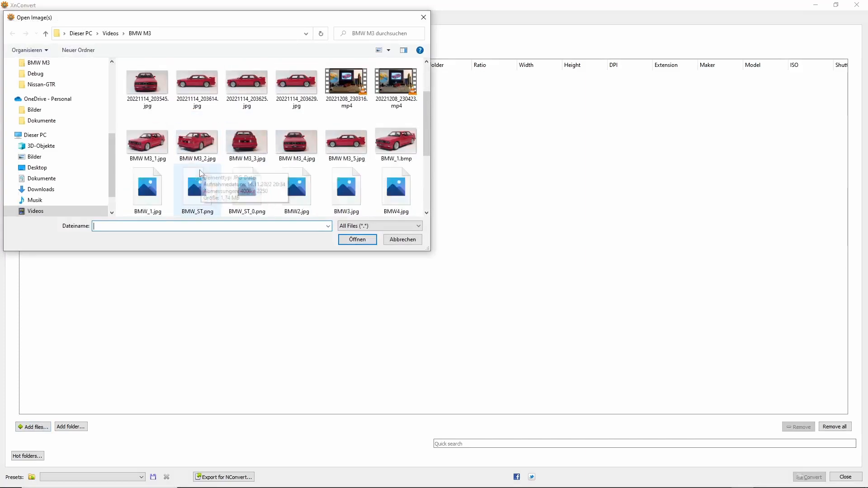
{"action": "left_click", "coordinate": [197, 195]}
{"action": "left_click", "coordinate": [357, 239]}
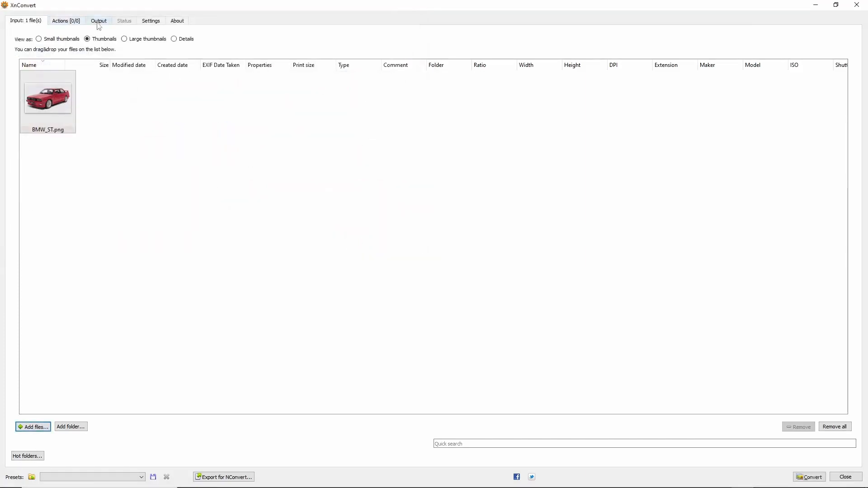
Convert the image to PI1 - Degas & Degas Elite format with the output file name BMWM3.
{"action": "left_click", "coordinate": [98, 23]}
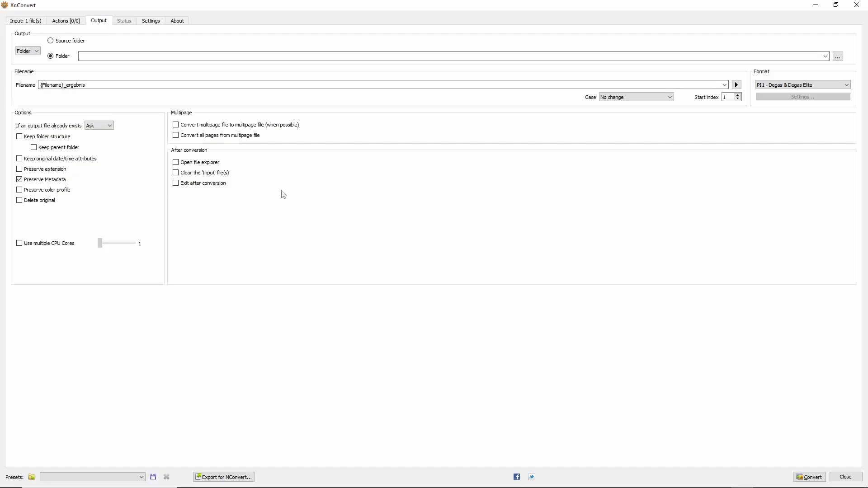
{"action": "left_click", "coordinate": [814, 85]}
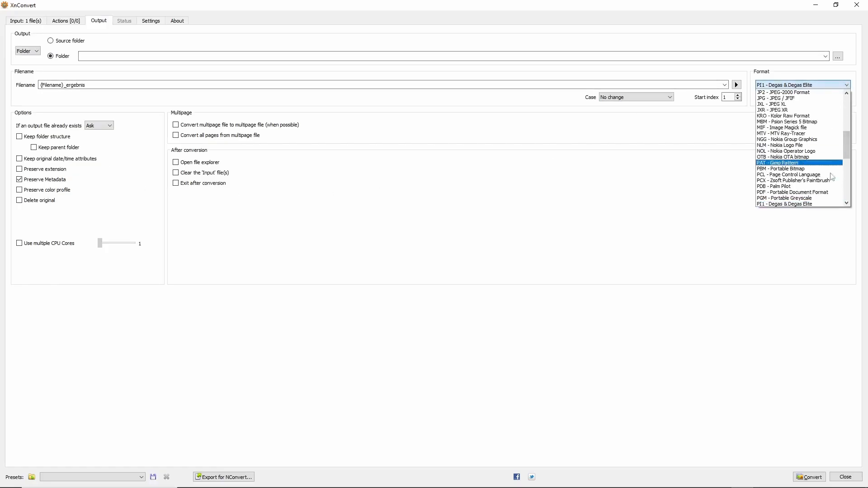
{"action": "left_click", "coordinate": [777, 204]}
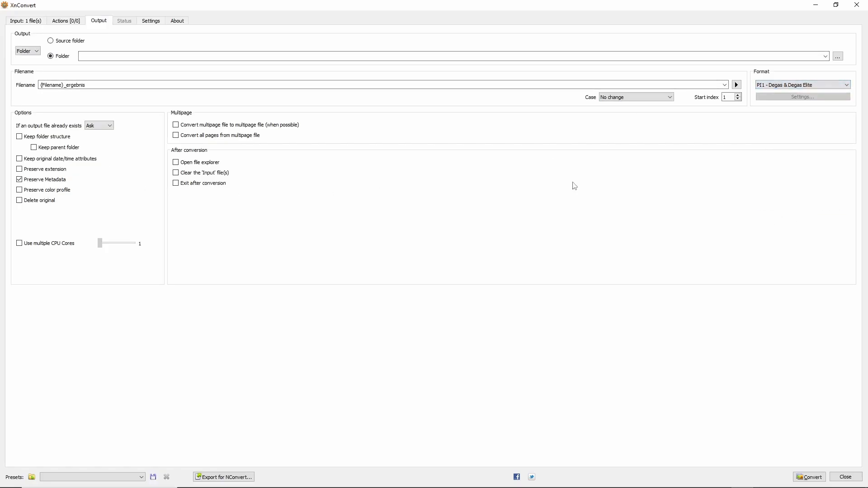
{"action": "triple_click", "coordinate": [89, 84]}
{"action": "type", "text": "BMW_M3"}
{"action": "left_click", "coordinate": [813, 479]}
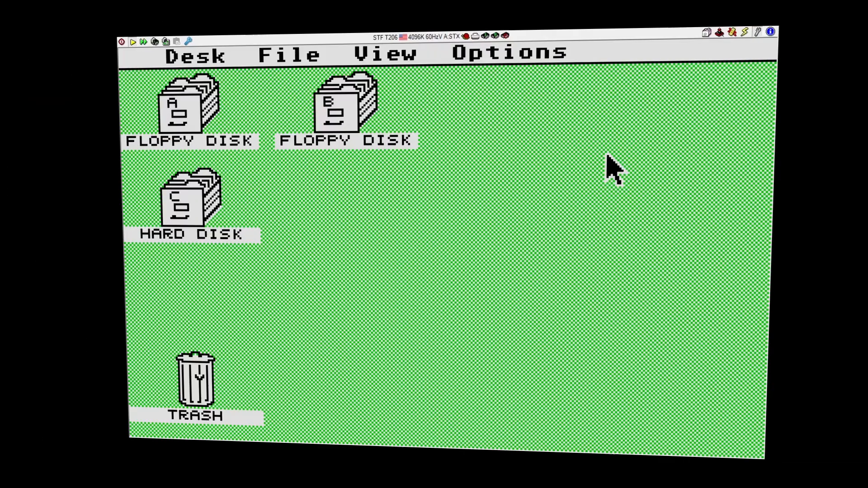
Switch to the Atari ST emulator, open floppy disk A and launch DEGAS Elite.
{"action": "double_click", "coordinate": [188, 108]}
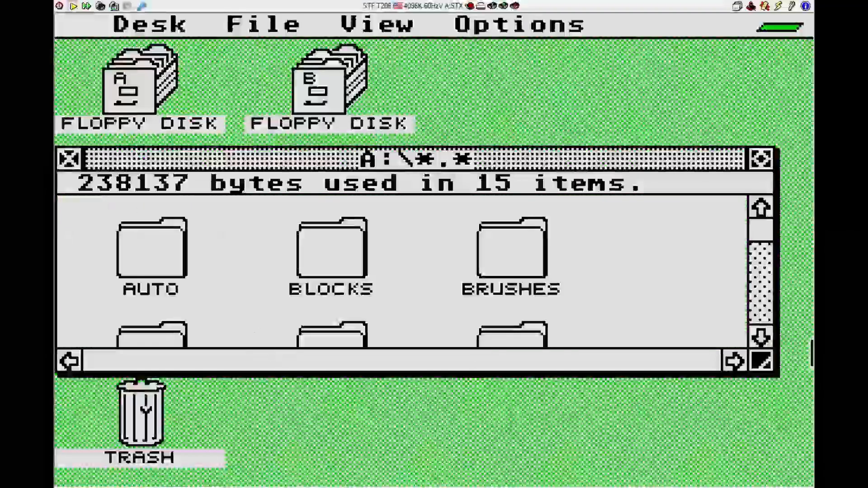
{"action": "left_click", "coordinate": [760, 337]}
{"action": "left_click", "coordinate": [761, 208]}
{"action": "left_click", "coordinate": [757, 336]}
{"action": "double_click", "coordinate": [501, 248]}
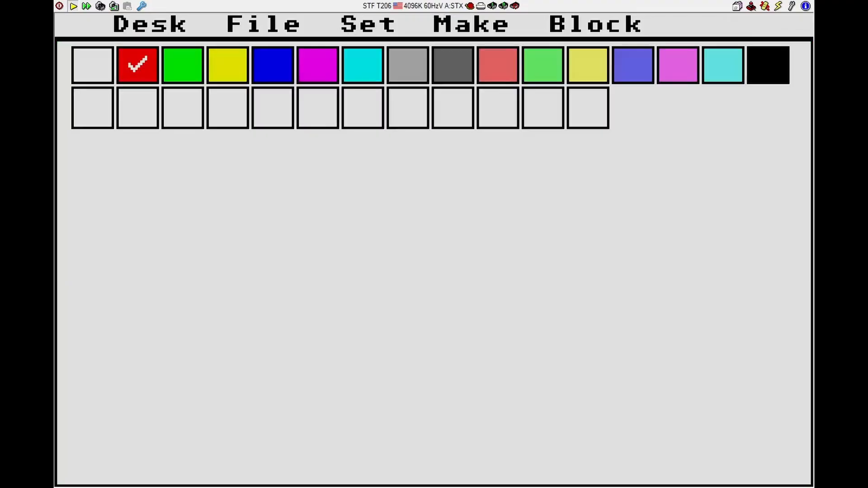
Set the picture load format to .PI1 DEGAS Low-res.
{"action": "mouse_move", "coordinate": [302, 29]}
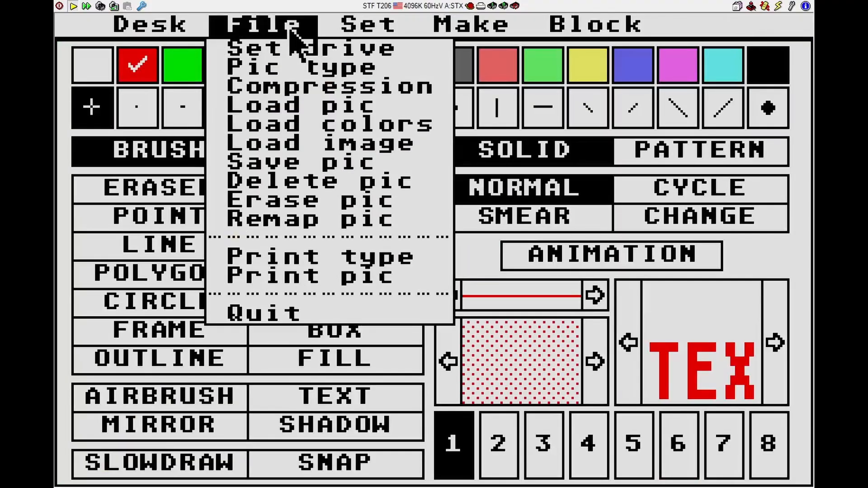
{"action": "left_click", "coordinate": [290, 71]}
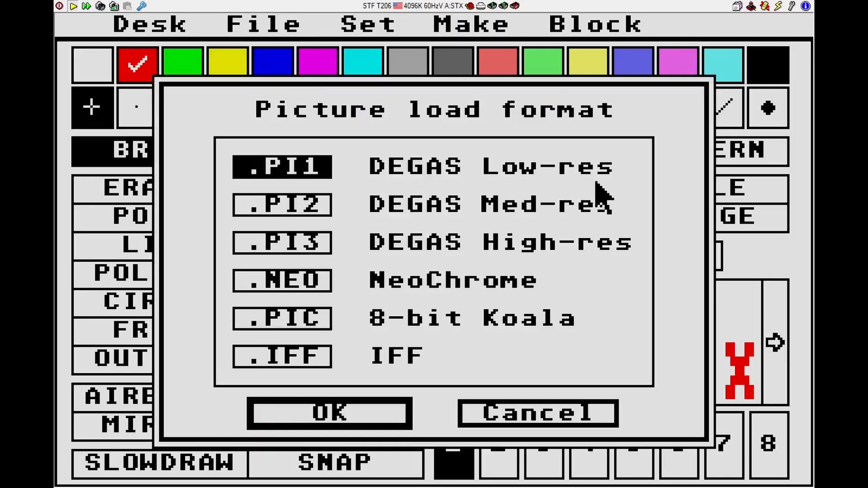
{"action": "left_click", "coordinate": [319, 412]}
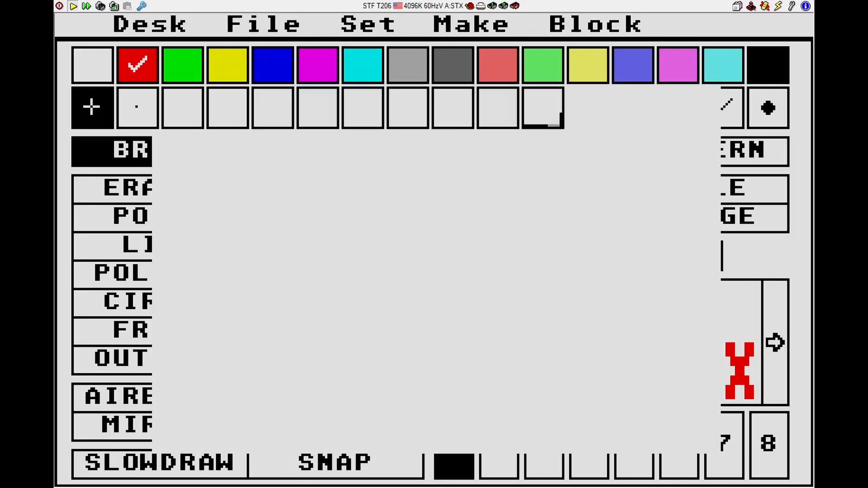
Load BMWM3.PI1 from drive C into workscreen 1 and show the picture without the menu.
{"action": "mouse_move", "coordinate": [233, 26]}
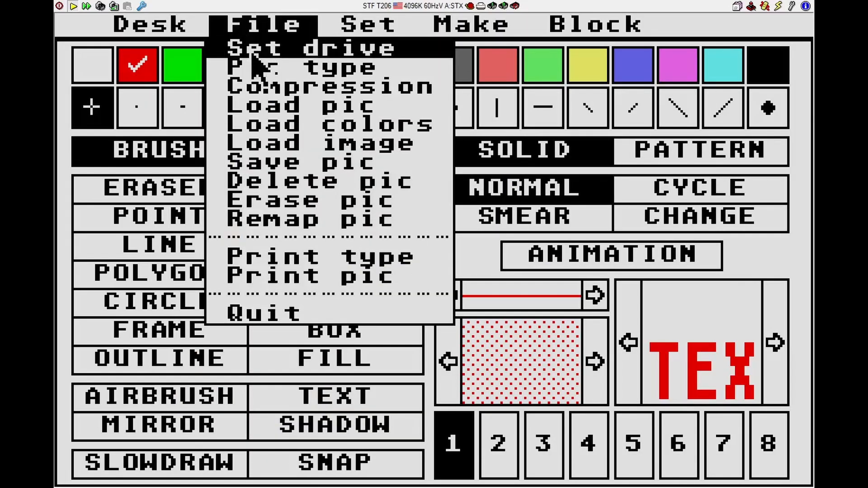
{"action": "left_click", "coordinate": [263, 106]}
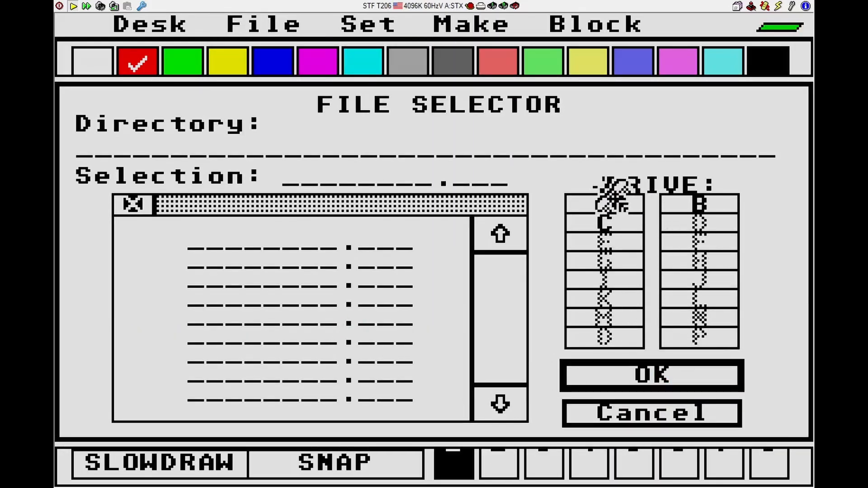
{"action": "left_click", "coordinate": [611, 229]}
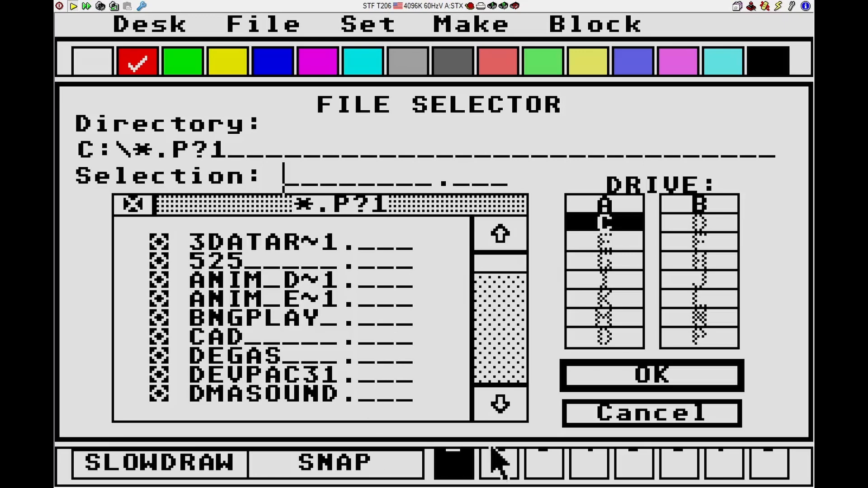
{"action": "left_click", "coordinate": [511, 413]}
{"action": "left_click", "coordinate": [510, 412]}
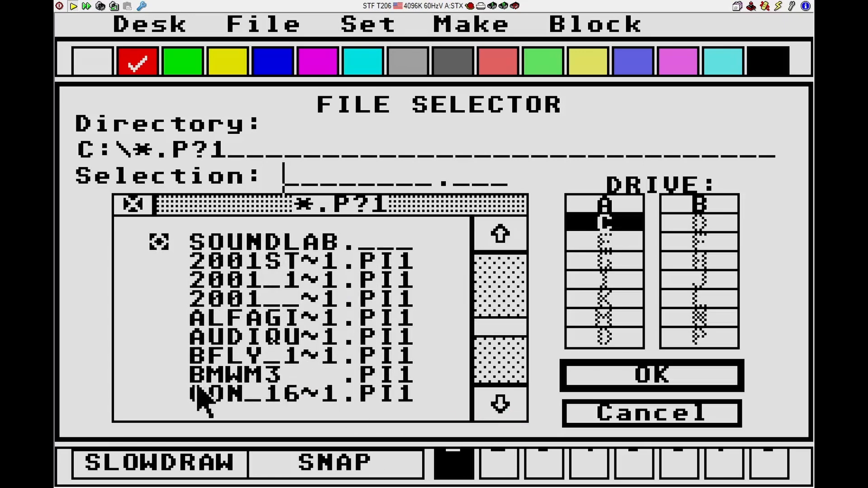
{"action": "left_click", "coordinate": [215, 378]}
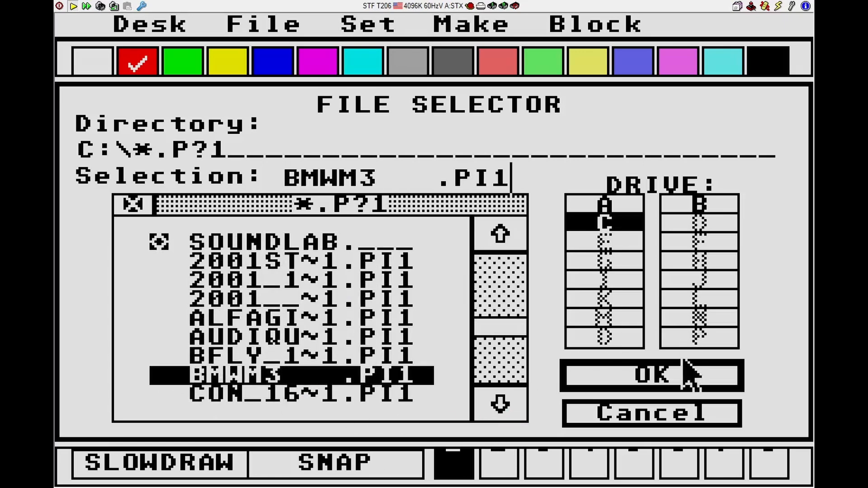
{"action": "left_click", "coordinate": [682, 379]}
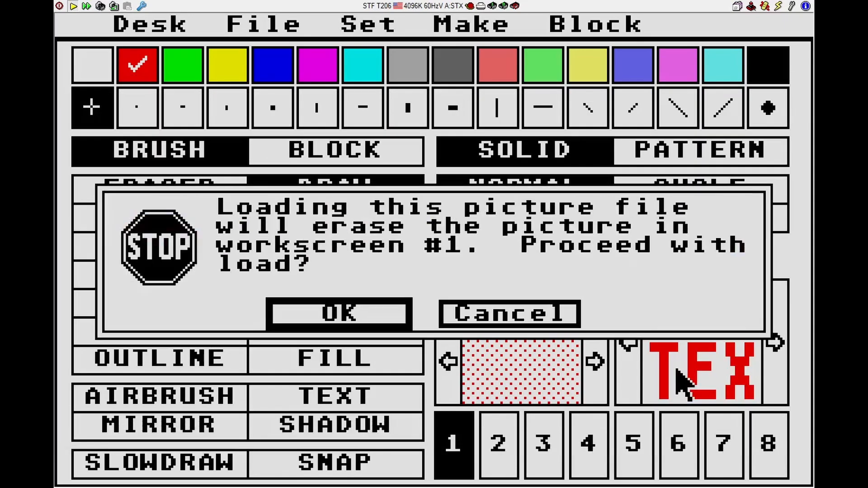
{"action": "left_click", "coordinate": [322, 322]}
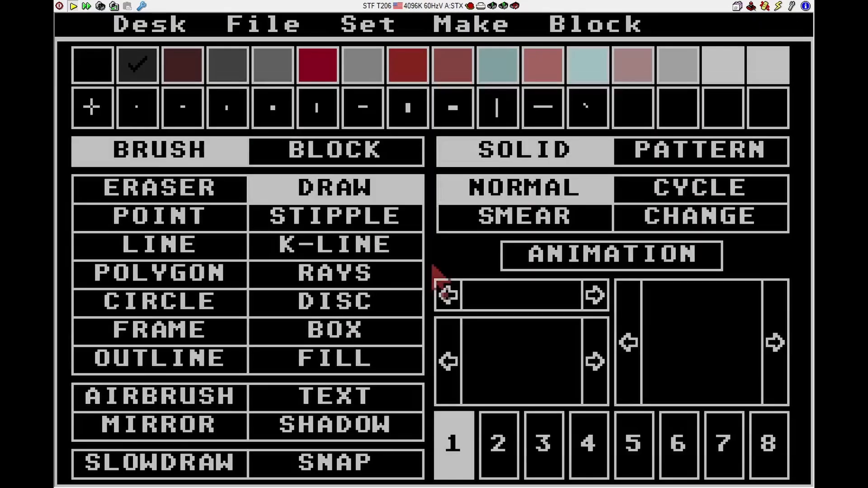
{"action": "right_click", "coordinate": [453, 259]}
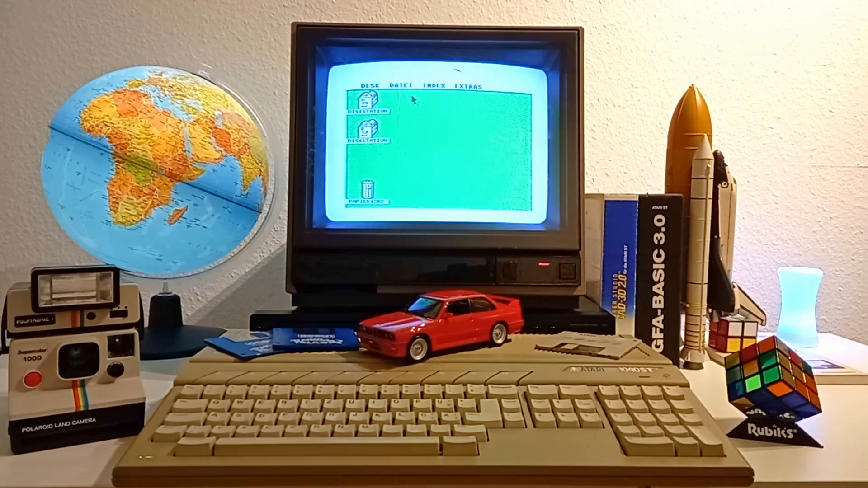
On the real Atari ST, open the floppy's DEGAS folder and launch DEGAS Elite.
{"action": "double_click", "coordinate": [368, 142]}
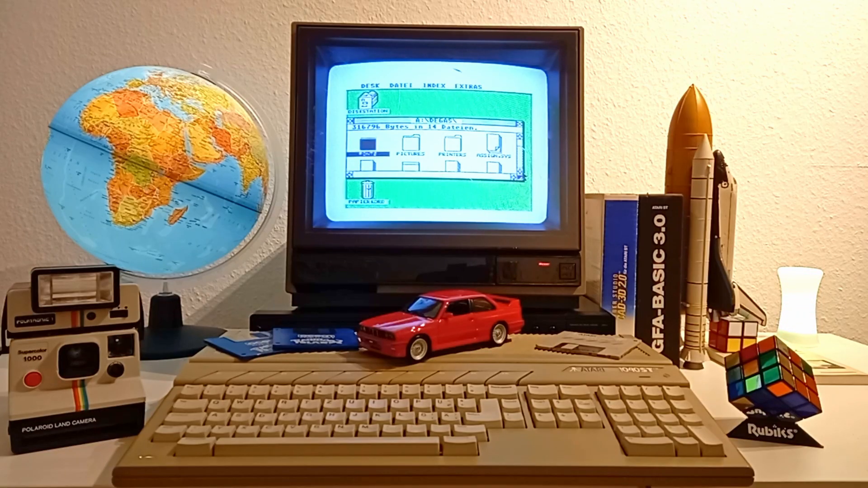
{"action": "left_click", "coordinate": [520, 171]}
{"action": "left_click", "coordinate": [521, 171]}
{"action": "left_click", "coordinate": [521, 171]}
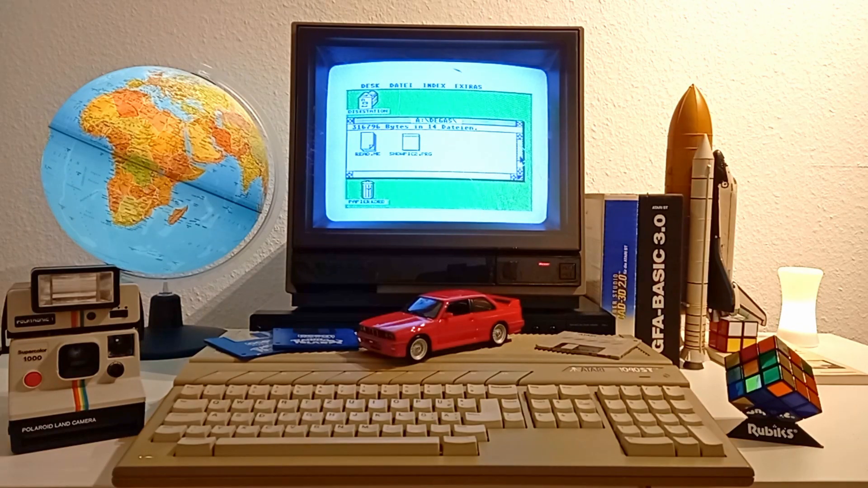
{"action": "double_click", "coordinate": [413, 143]}
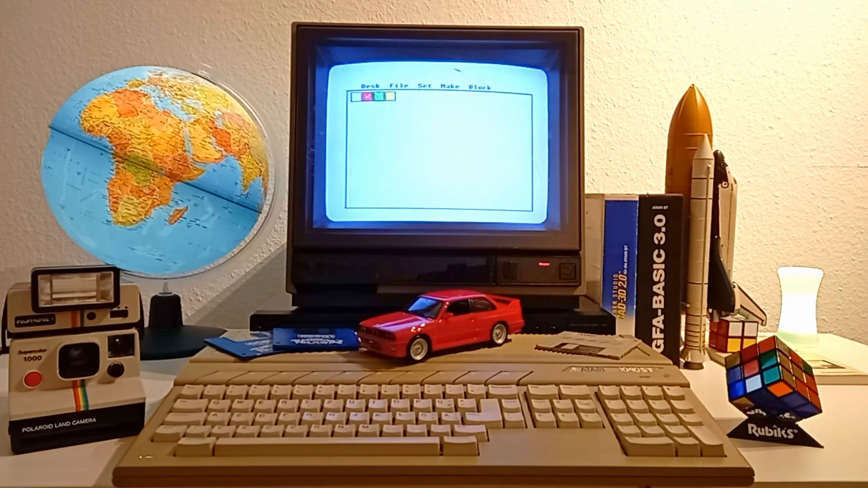
Load the picture BMWM3.PI1 from the floppy and display it full screen.
{"action": "mouse_move", "coordinate": [398, 86]}
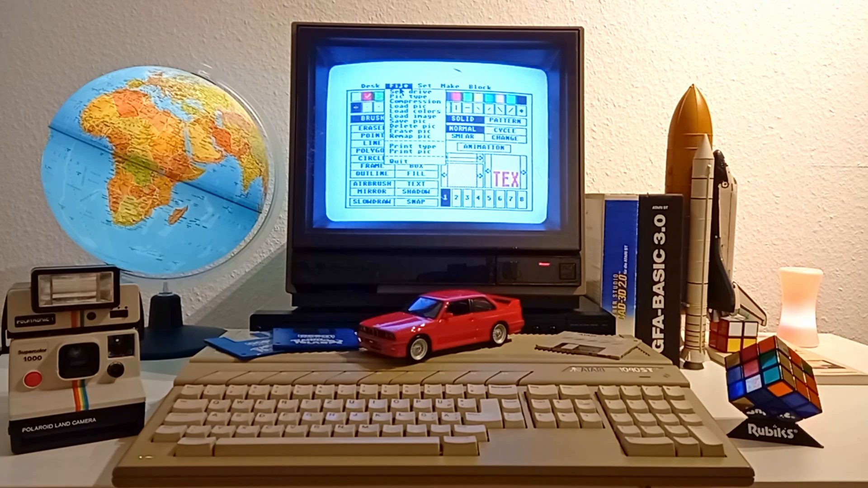
{"action": "left_click", "coordinate": [401, 110]}
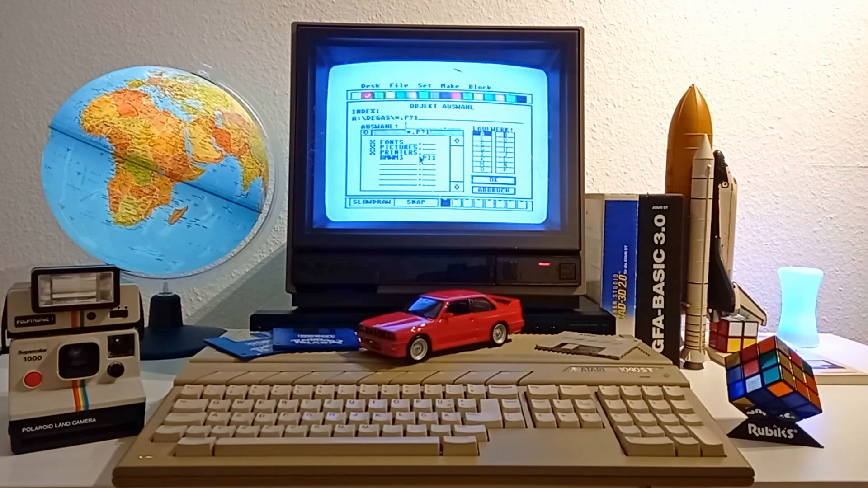
{"action": "left_click", "coordinate": [404, 153]}
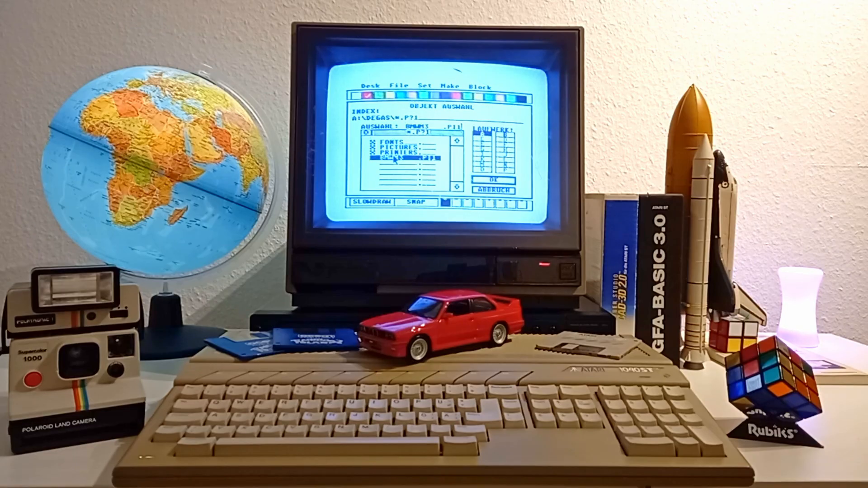
{"action": "double_click", "coordinate": [394, 159]}
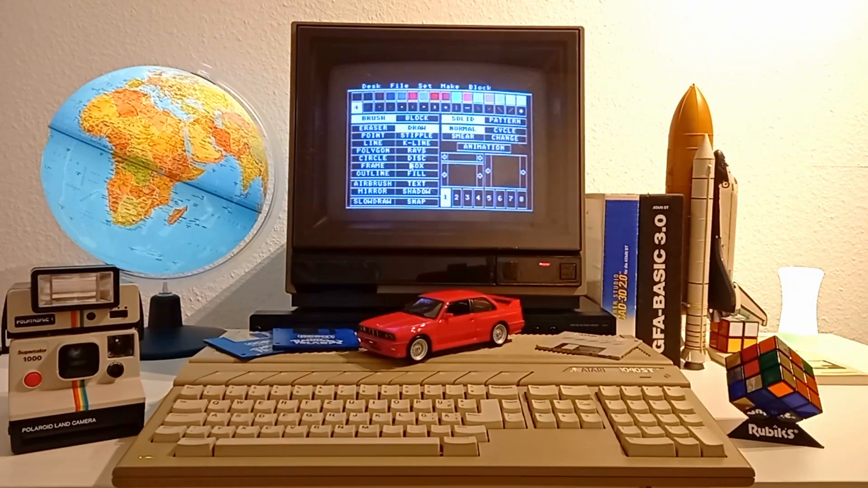
{"action": "right_click", "coordinate": [410, 166]}
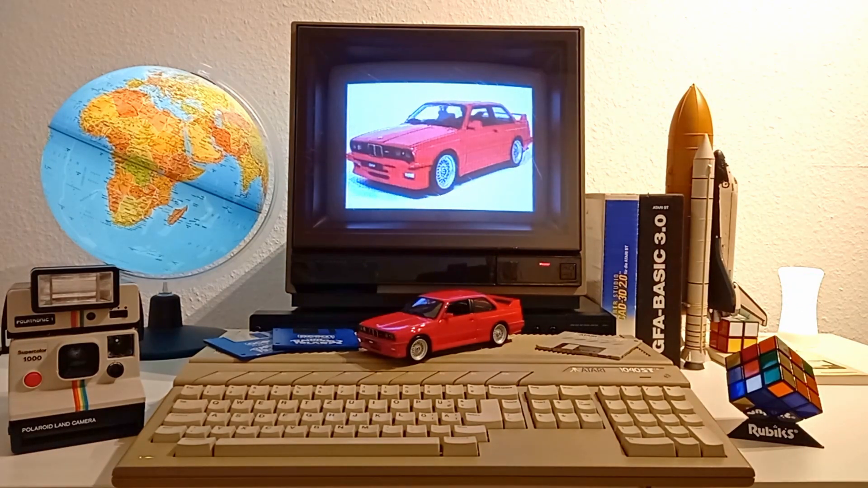